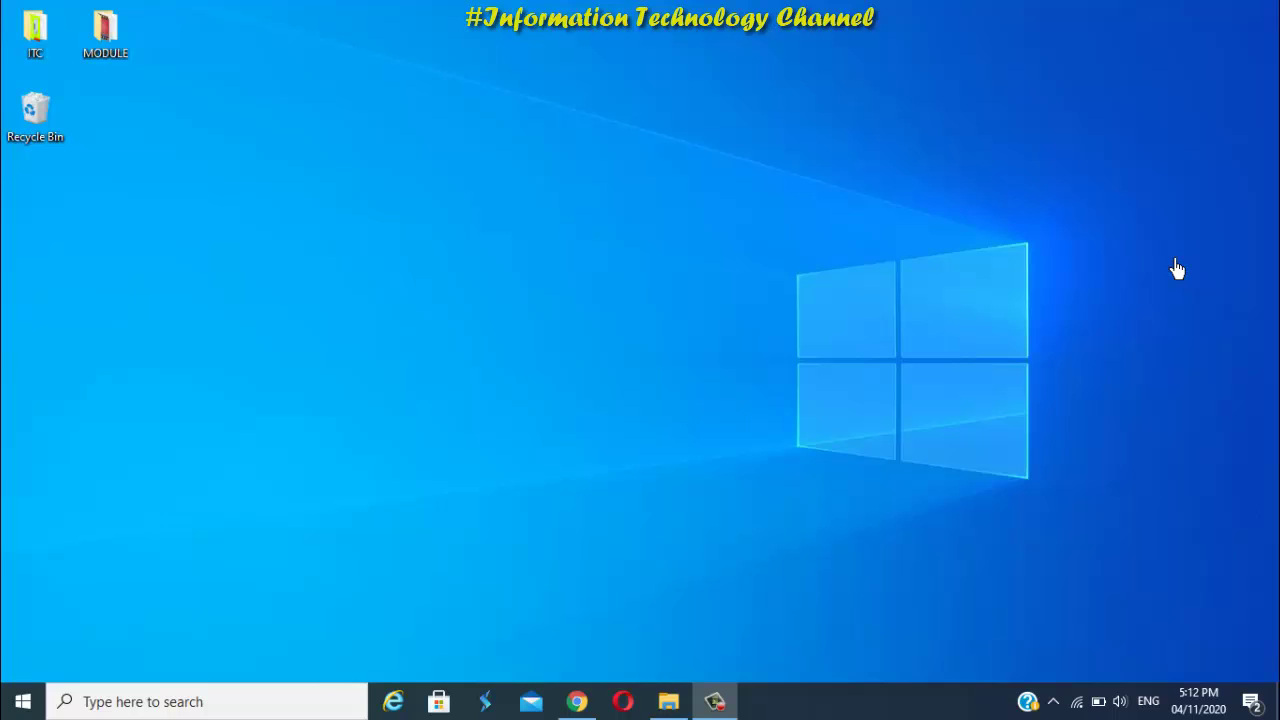
- Refresh the desktop several times, then confirm the PC is connected to HUAWEI-5G-f6Nf
{"action": "right_click", "coordinate": [688, 250]}
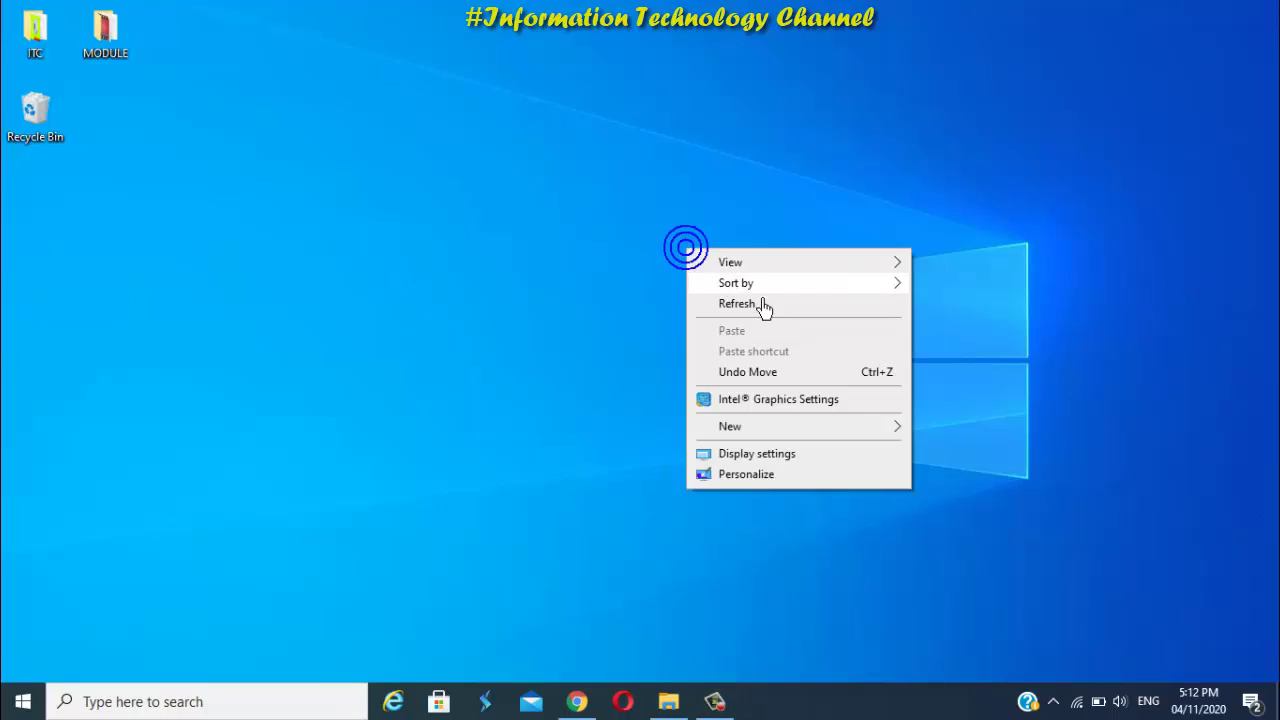
{"action": "left_click", "coordinate": [760, 303]}
{"action": "right_click", "coordinate": [752, 272]}
{"action": "left_click", "coordinate": [795, 321]}
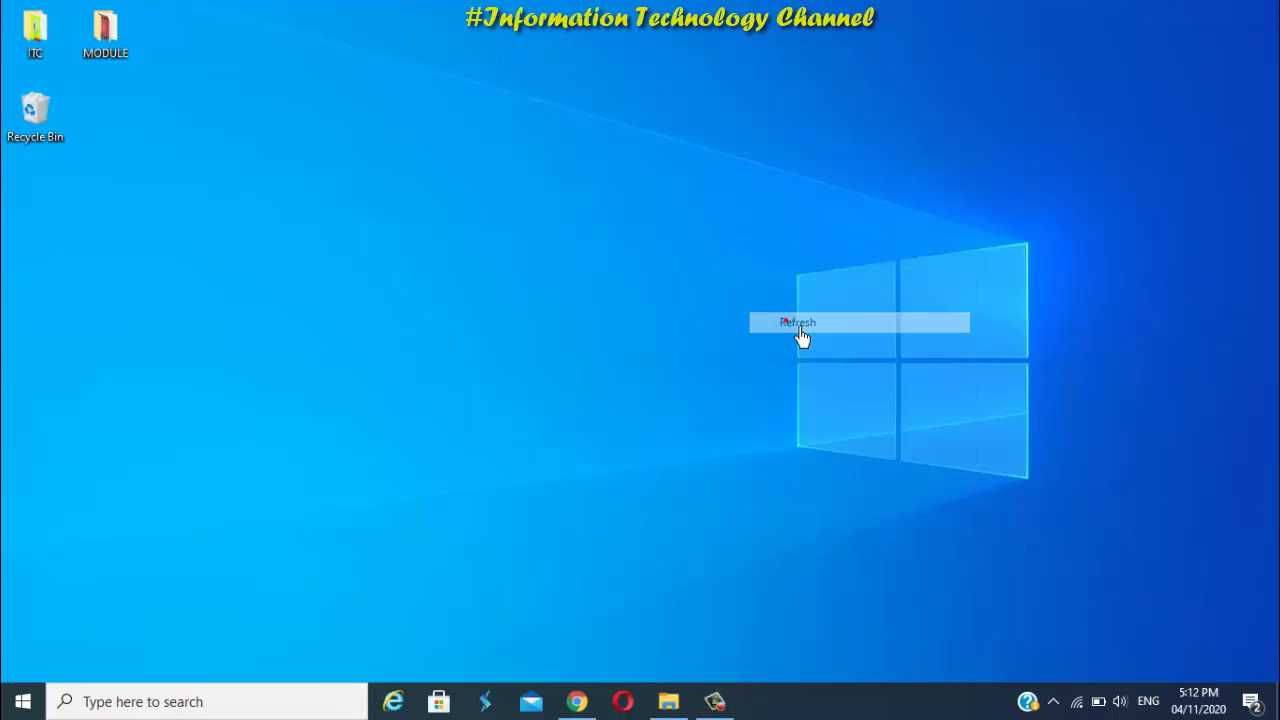
{"action": "right_click", "coordinate": [758, 285]}
{"action": "left_click", "coordinate": [803, 338]}
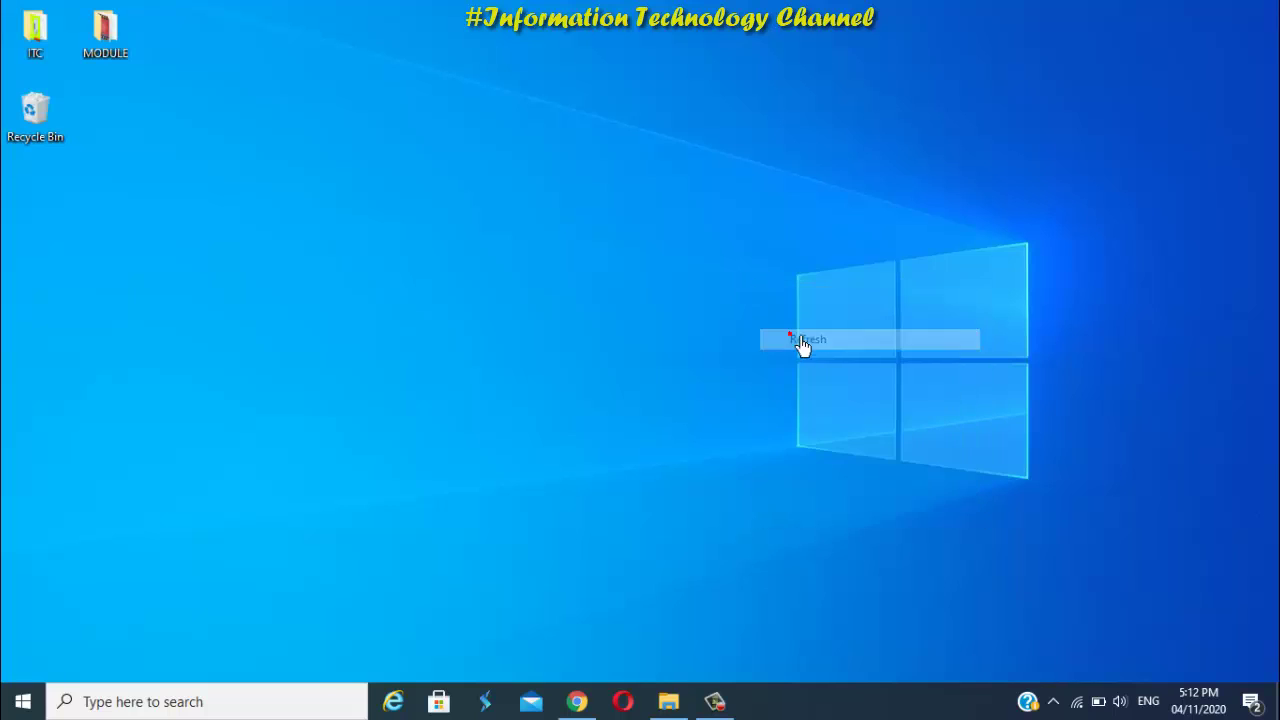
{"action": "right_click", "coordinate": [800, 318]}
{"action": "left_click", "coordinate": [836, 364]}
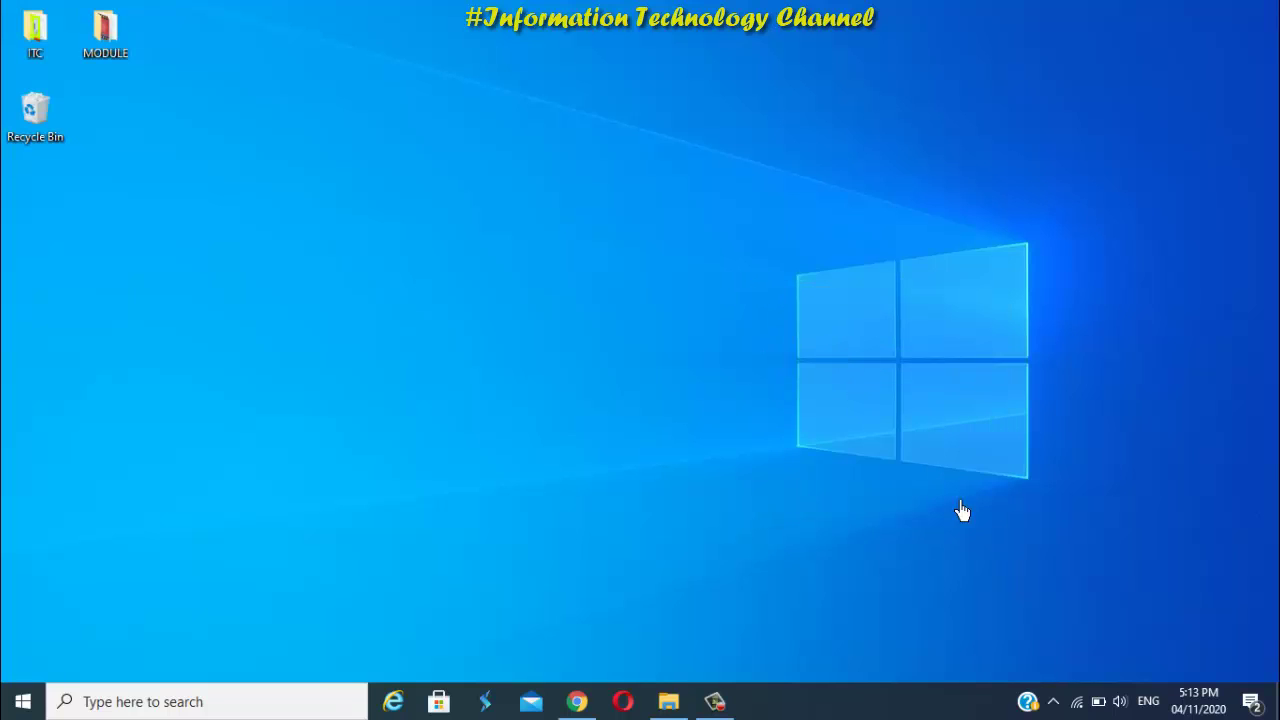
{"action": "left_click", "coordinate": [1077, 701]}
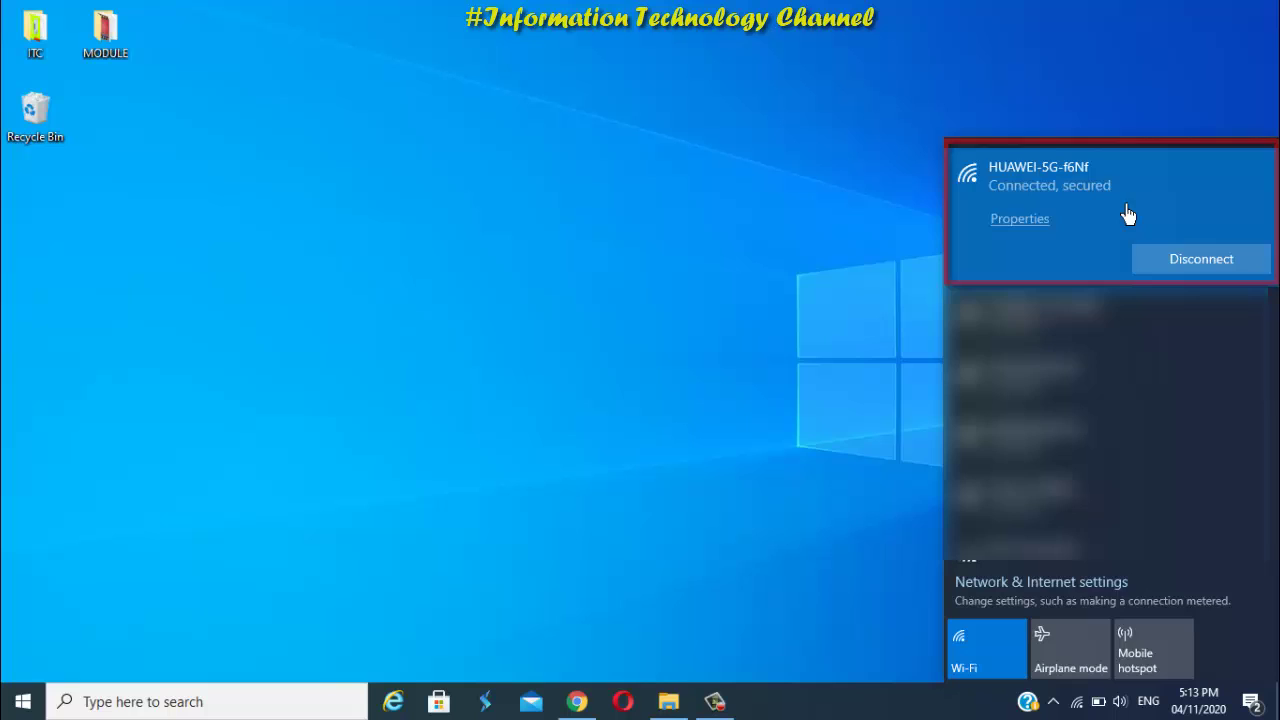
{"action": "left_click", "coordinate": [804, 439]}
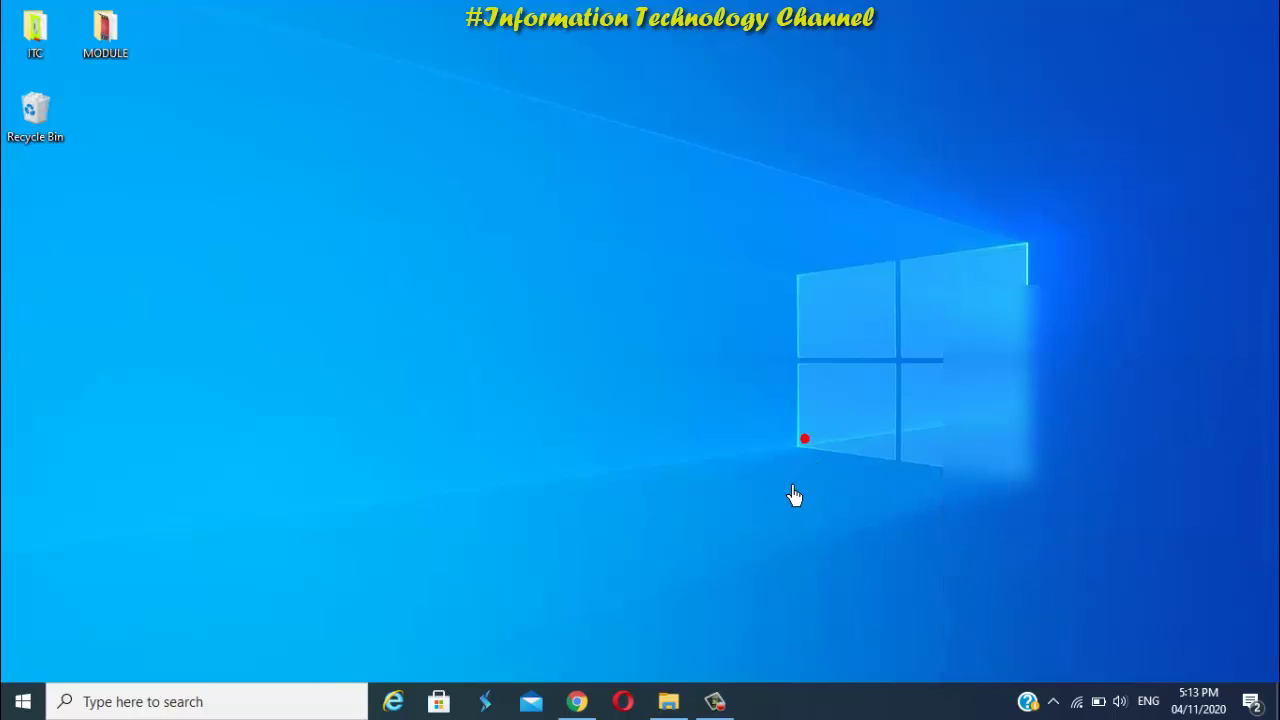
- Bring up Chrome and go to the router address 192.168.100.1
{"action": "left_click", "coordinate": [578, 703]}
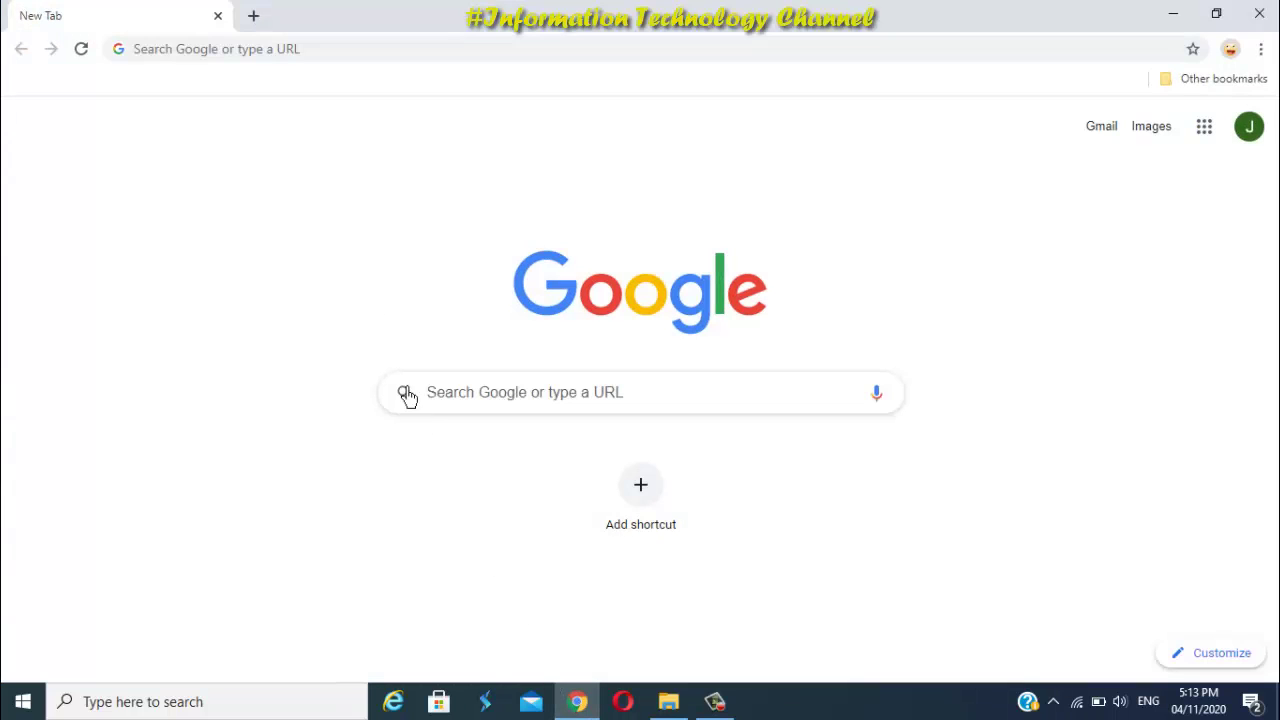
{"action": "left_click", "coordinate": [300, 54]}
{"action": "type", "text": "1"}
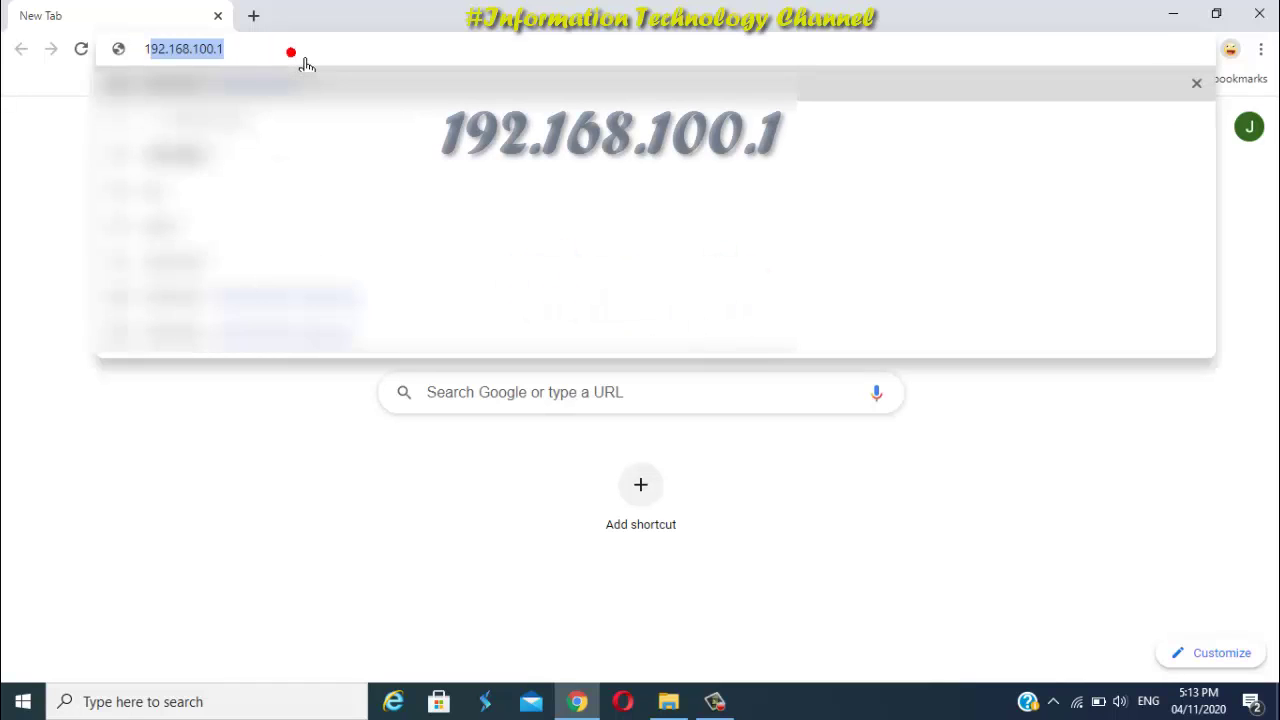
{"action": "type", "text": "92.168."}
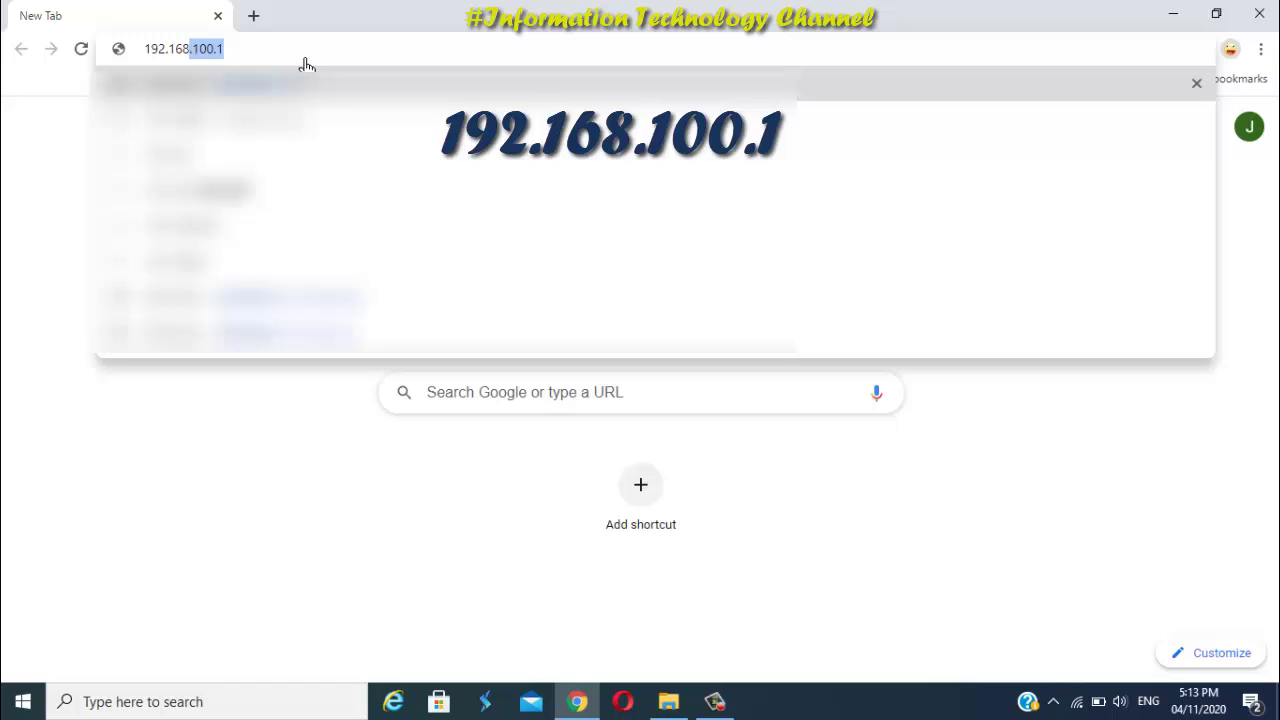
{"action": "type", "text": "100.1"}
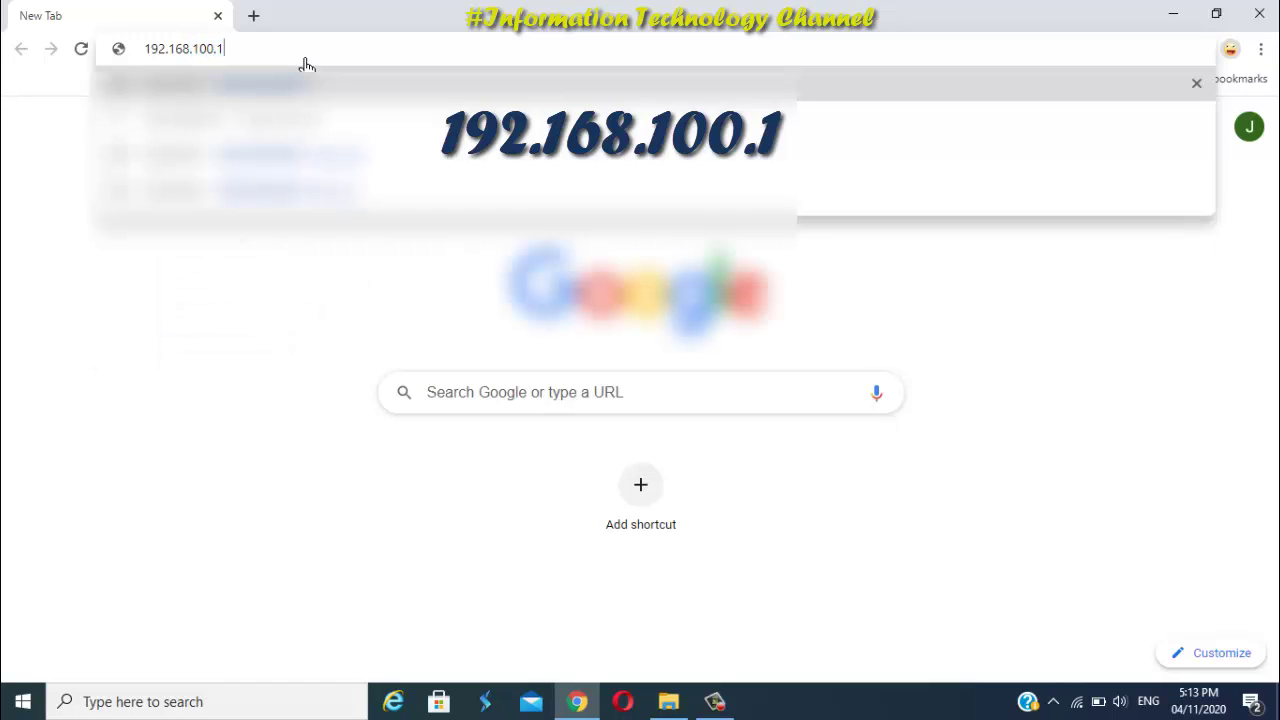
{"action": "key", "text": "Return"}
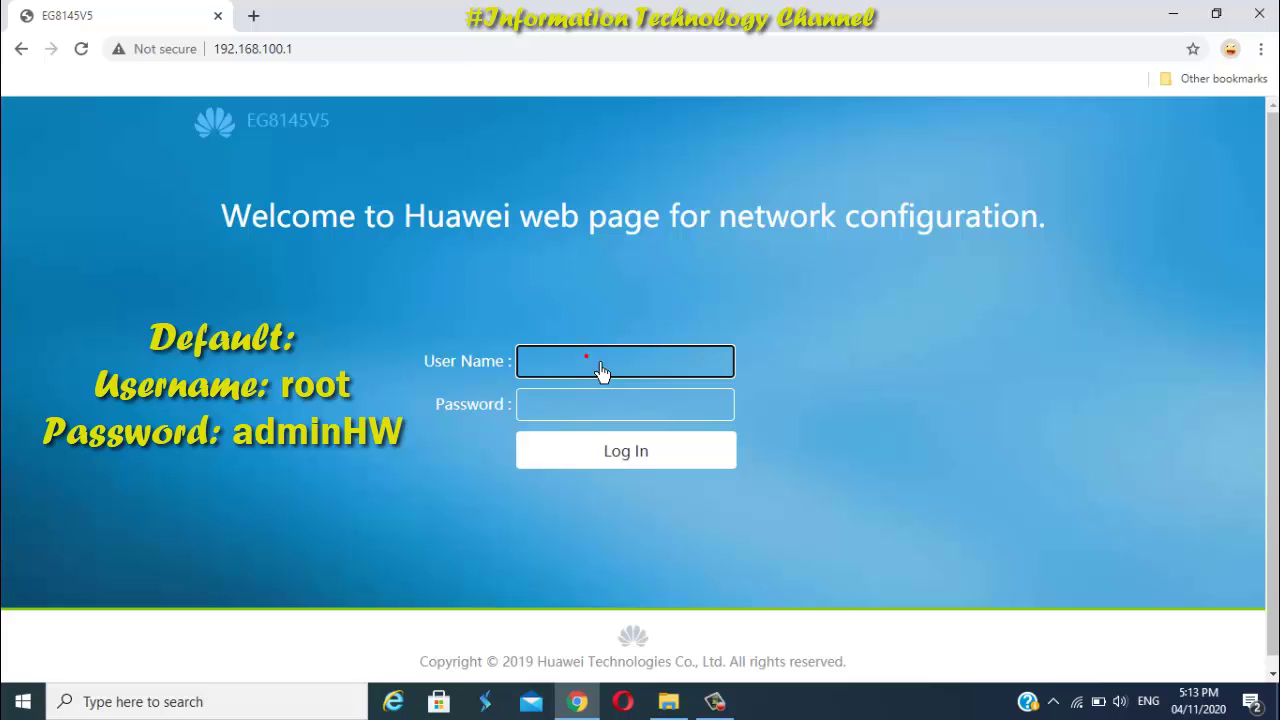
- Log in to the router as root with the account password
{"action": "type", "text": "roo"}
{"action": "type", "text": "t"}
{"action": "left_click", "coordinate": [568, 415]}
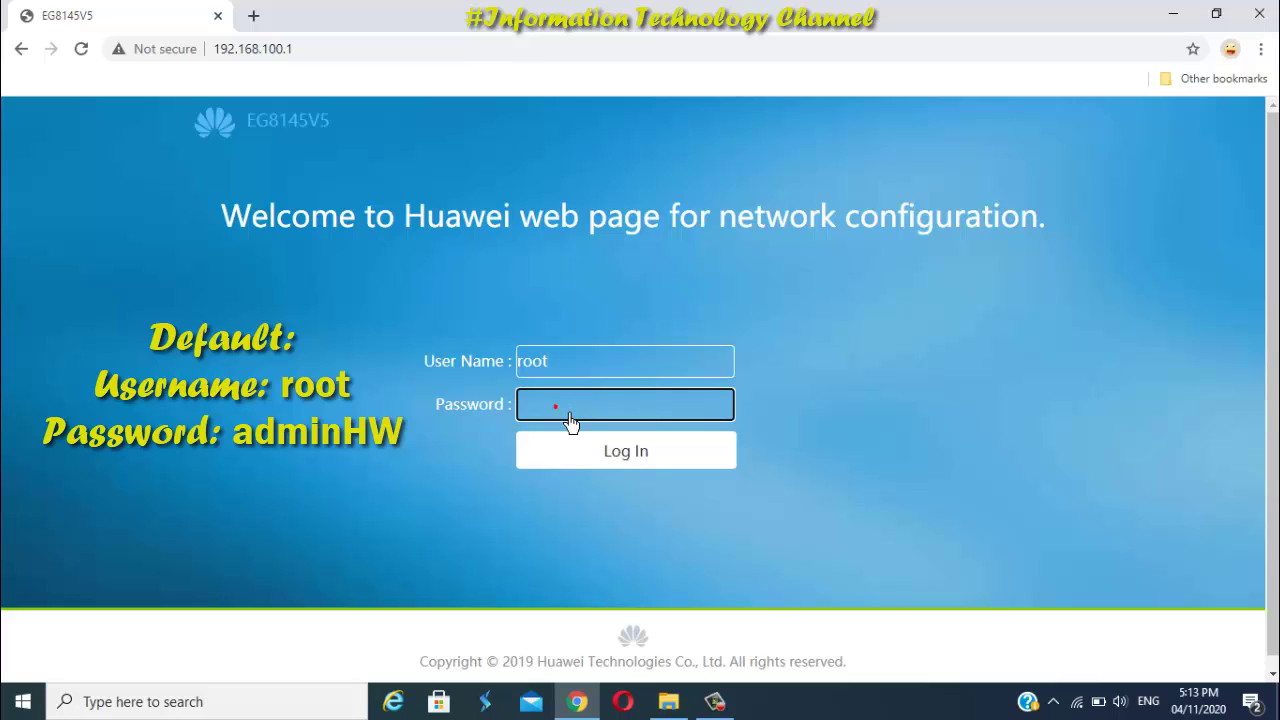
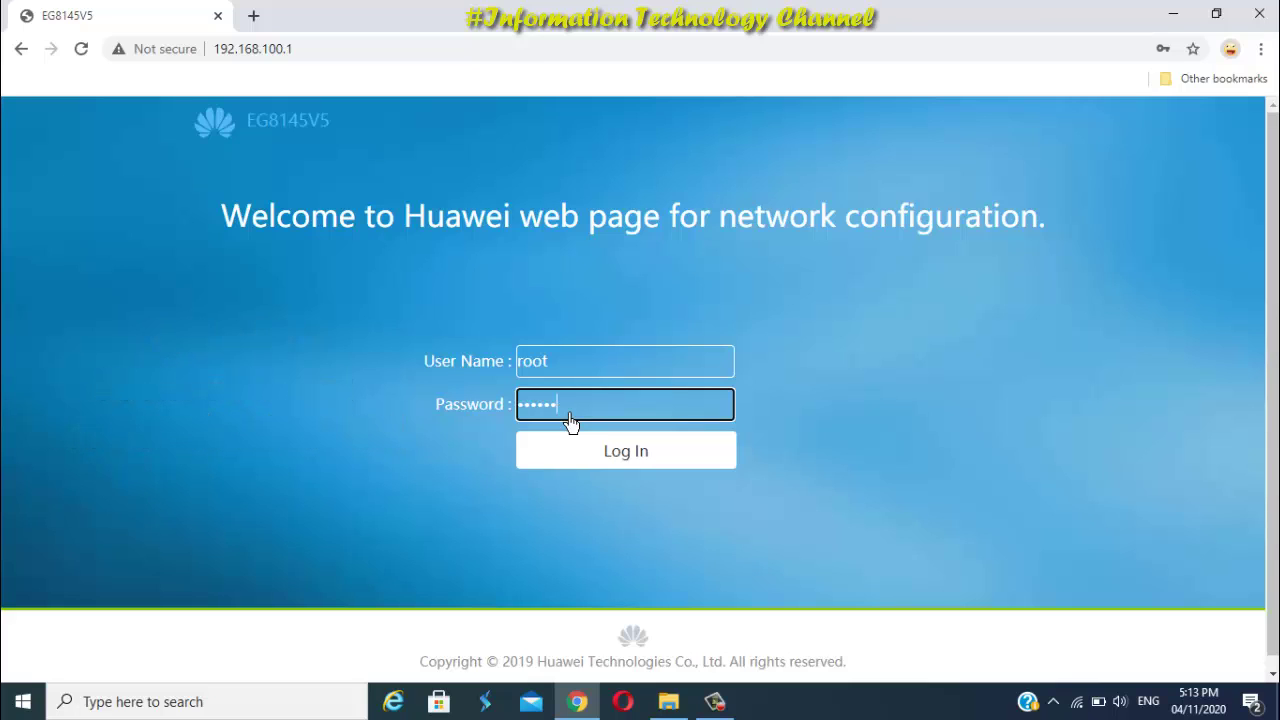
{"action": "left_click", "coordinate": [641, 467]}
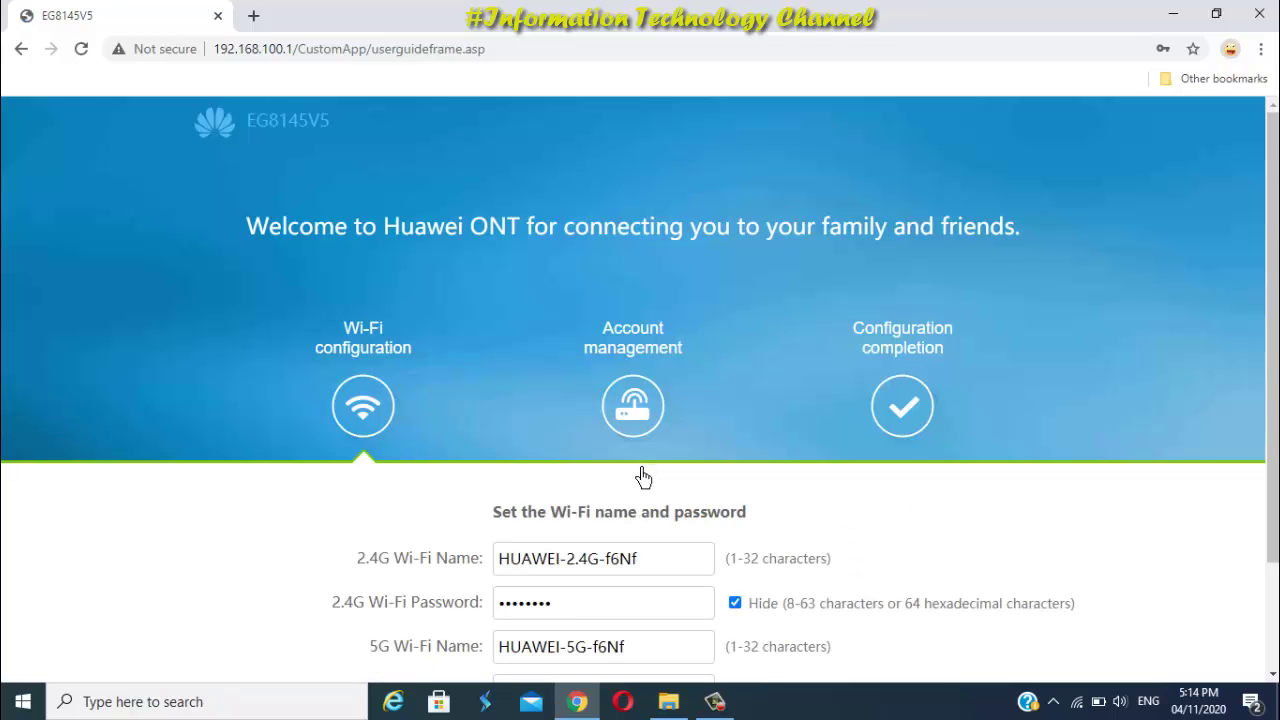
- Rename the 2.4G network to ITC 2.4G and replace its Wi-Fi password
{"action": "scroll", "coordinate": [643, 477], "scroll_direction": "down", "scroll_amount": 1}
{"action": "scroll", "coordinate": [650, 491], "scroll_direction": "up", "scroll_amount": 1}
{"action": "scroll", "coordinate": [650, 491], "scroll_direction": "down", "scroll_amount": 1}
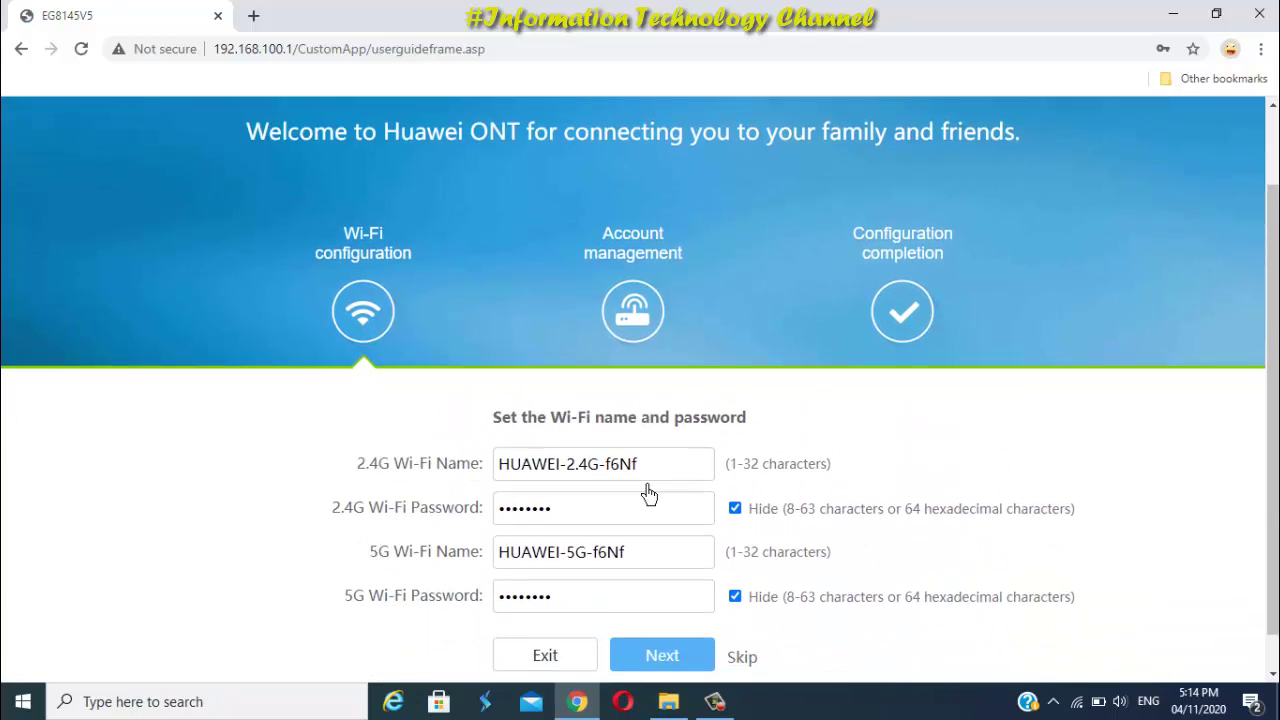
{"action": "scroll", "coordinate": [649, 493], "scroll_direction": "down", "scroll_amount": 1}
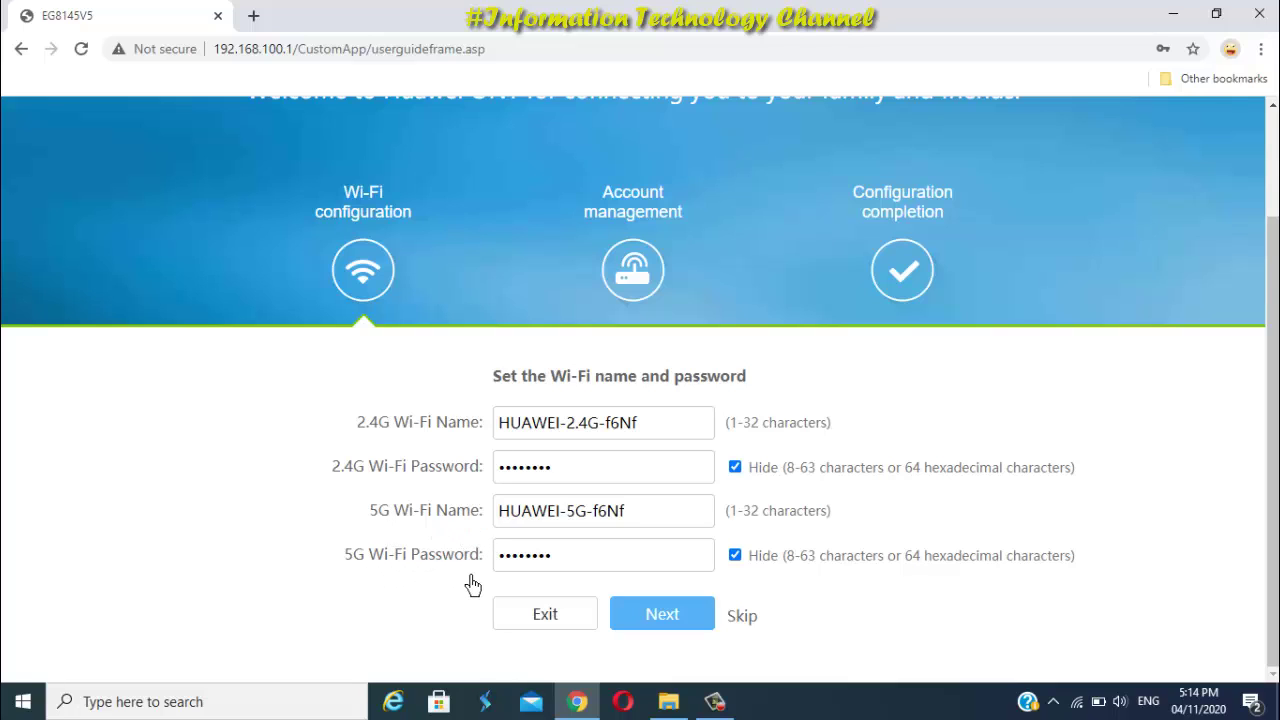
{"action": "left_click_drag", "start_coordinate": [685, 437], "coordinate": [500, 440]}
{"action": "key", "text": "BackSpace"}
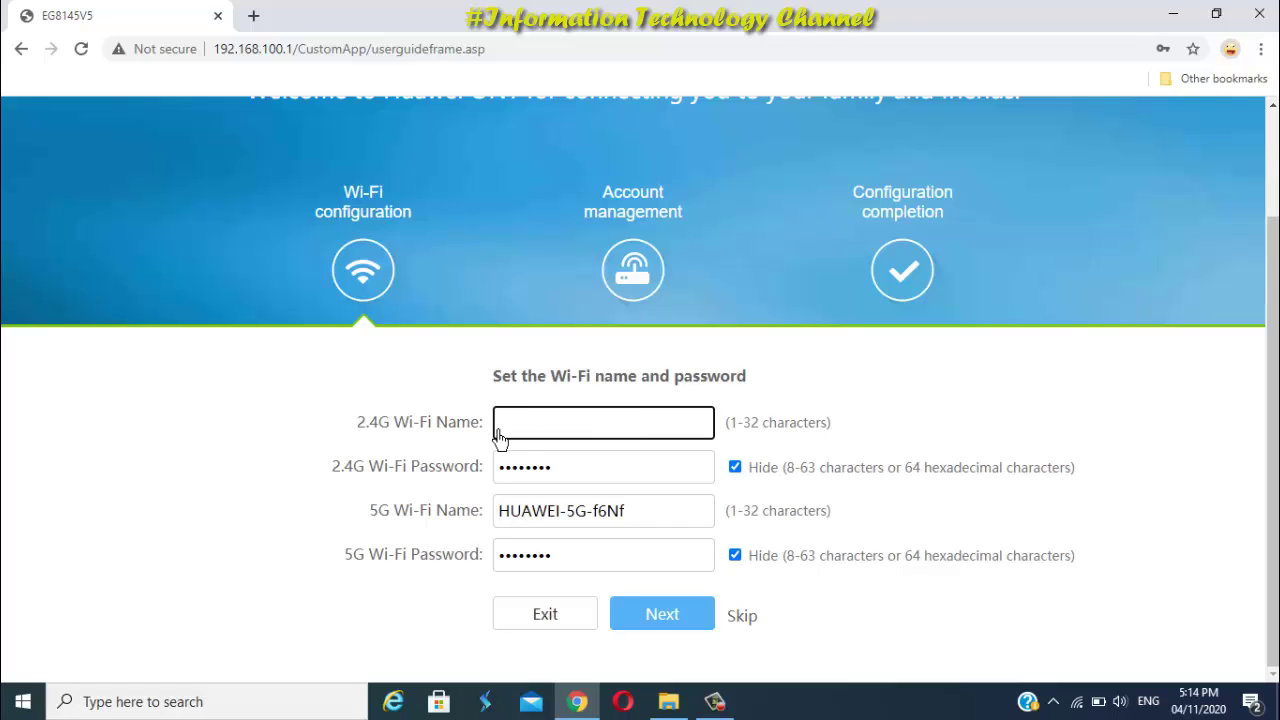
{"action": "type", "text": "ITC 2.4G"}
{"action": "double_click", "coordinate": [601, 484]}
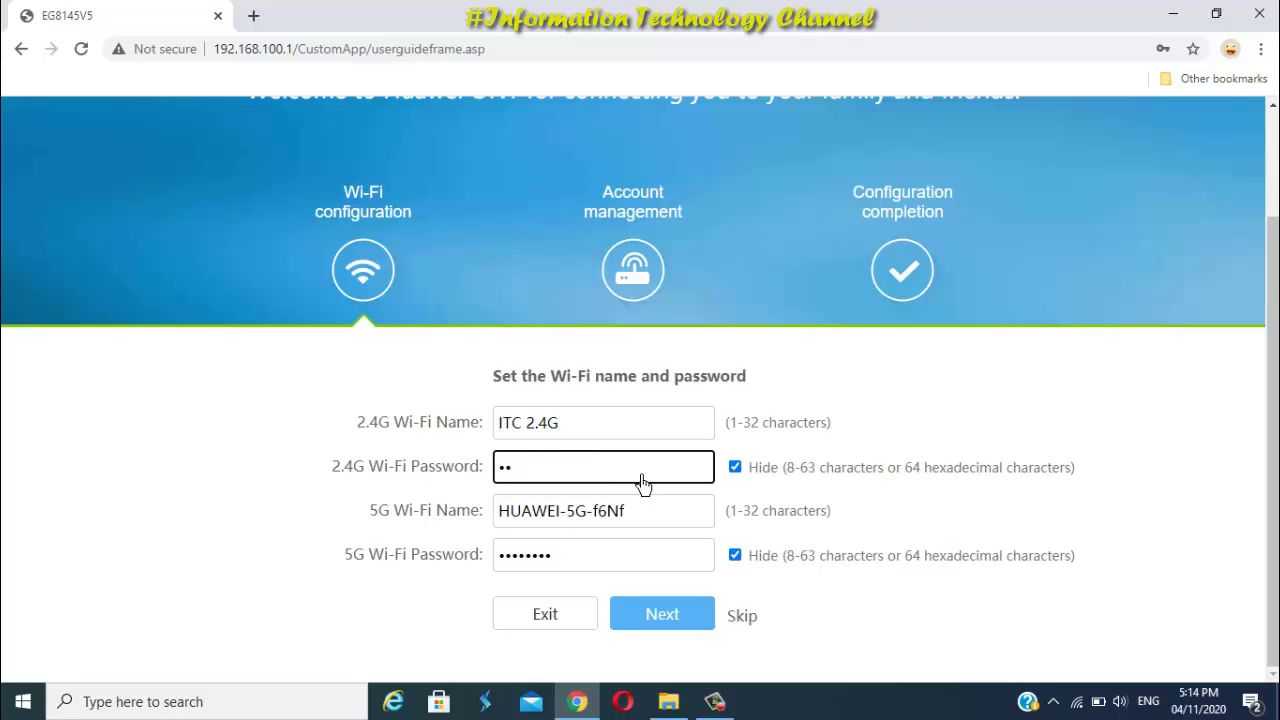
{"action": "left_click", "coordinate": [735, 467]}
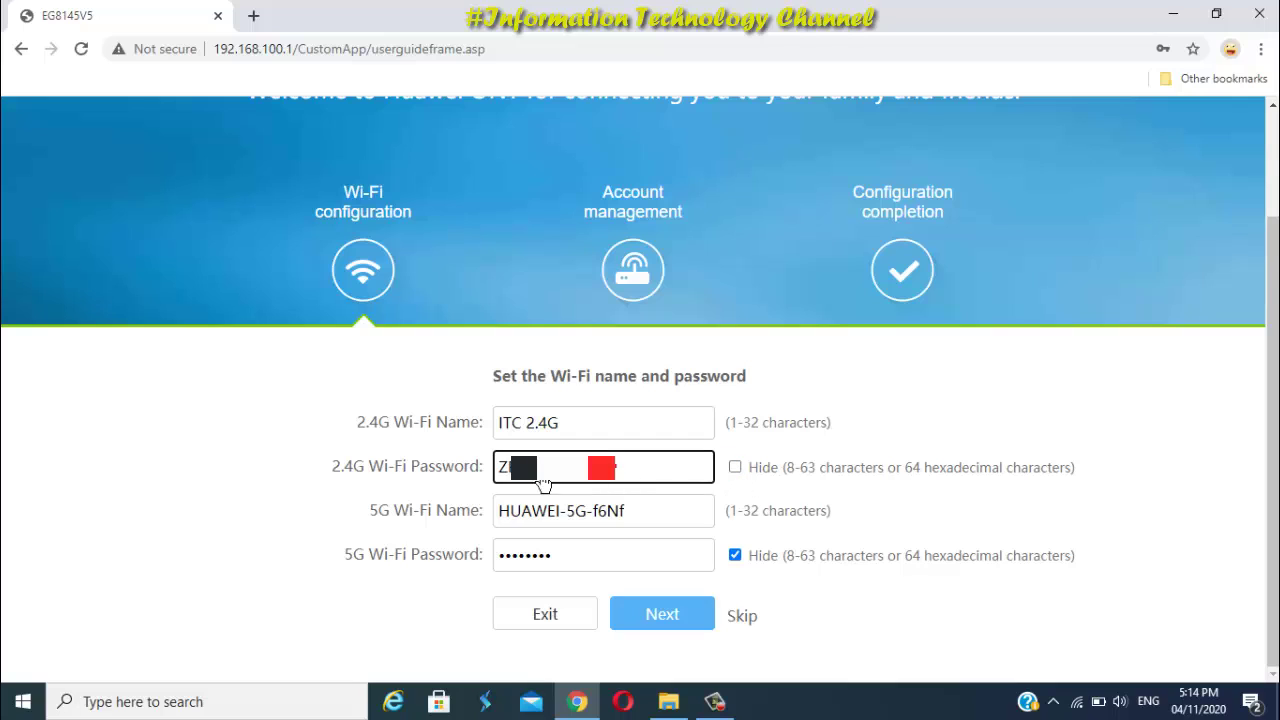
{"action": "left_click_drag", "start_coordinate": [652, 482], "coordinate": [460, 480]}
{"action": "key", "text": "BackSpace"}
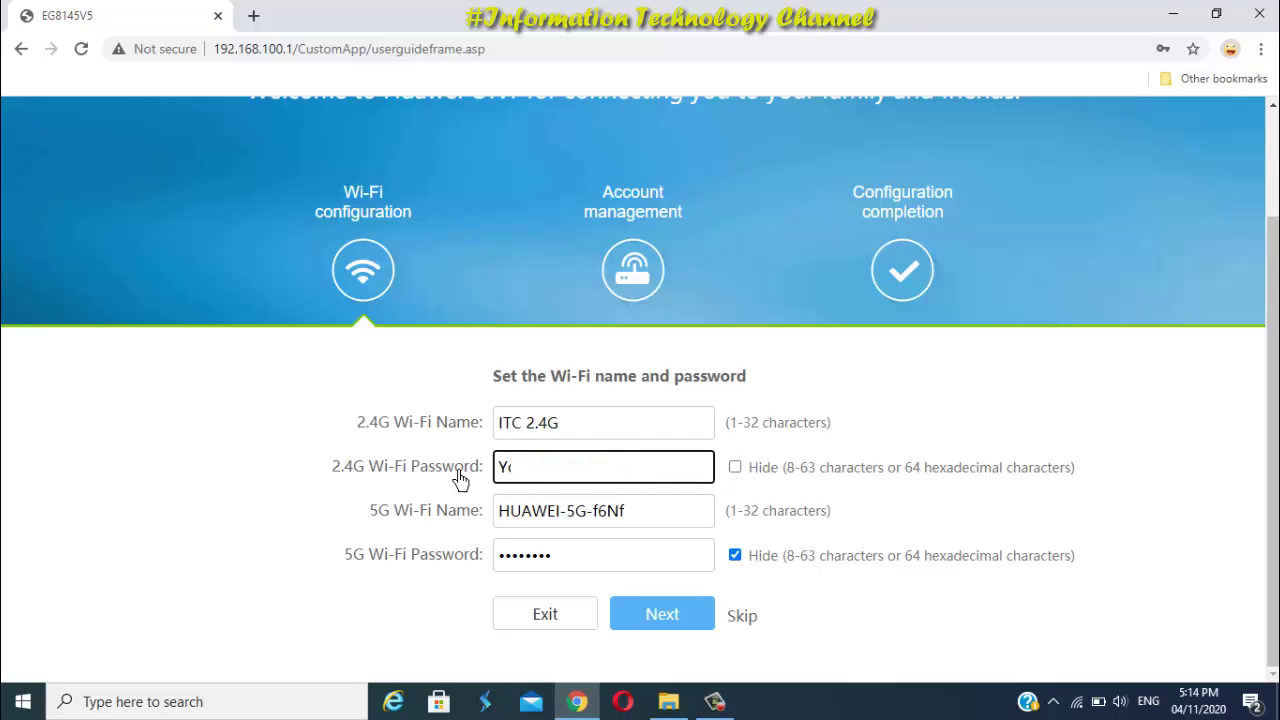
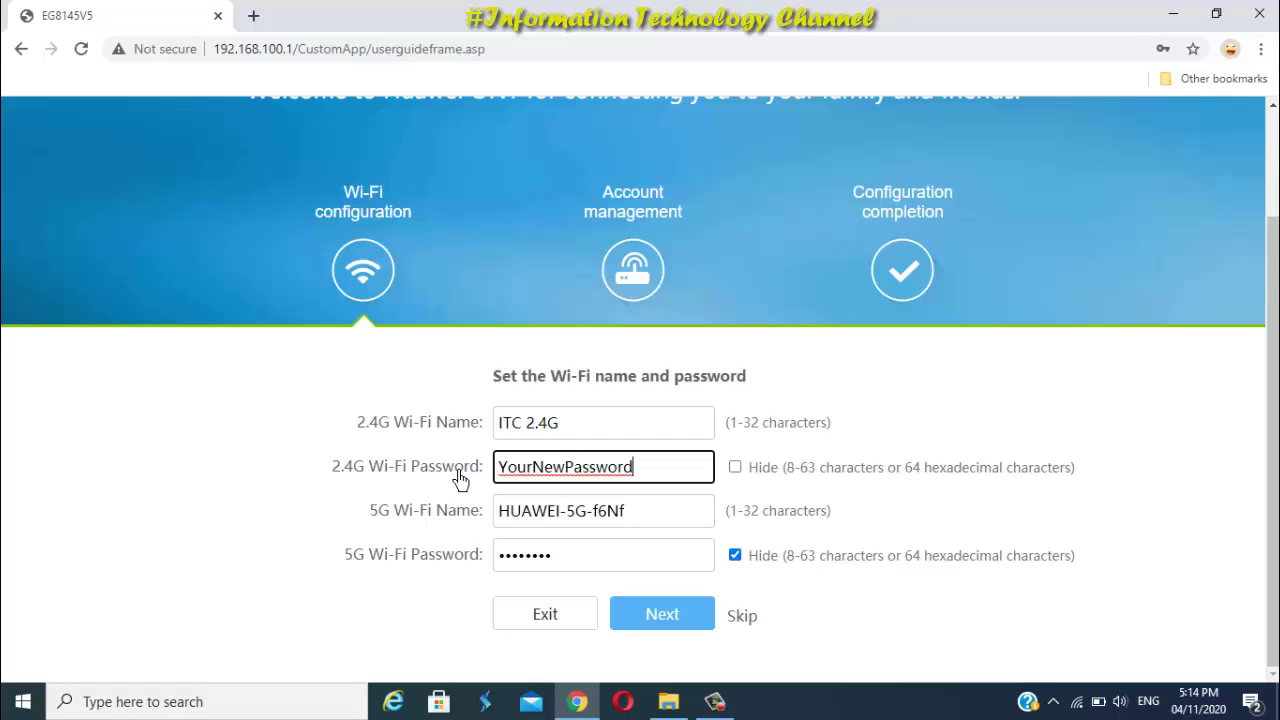
- Rename the 5G network from HUAWEI-5G-f6Nf to ITC 5G and replace its password
{"action": "left_click", "coordinate": [650, 519]}
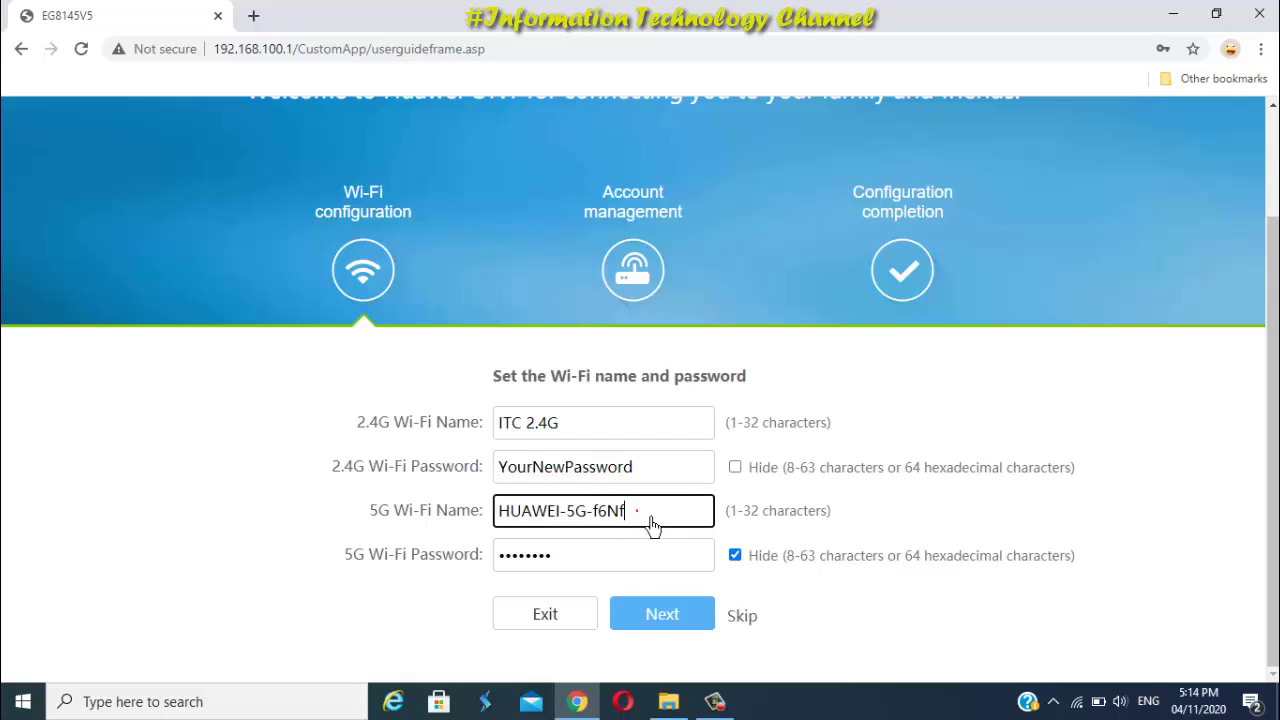
{"action": "triple_click", "coordinate": [650, 519]}
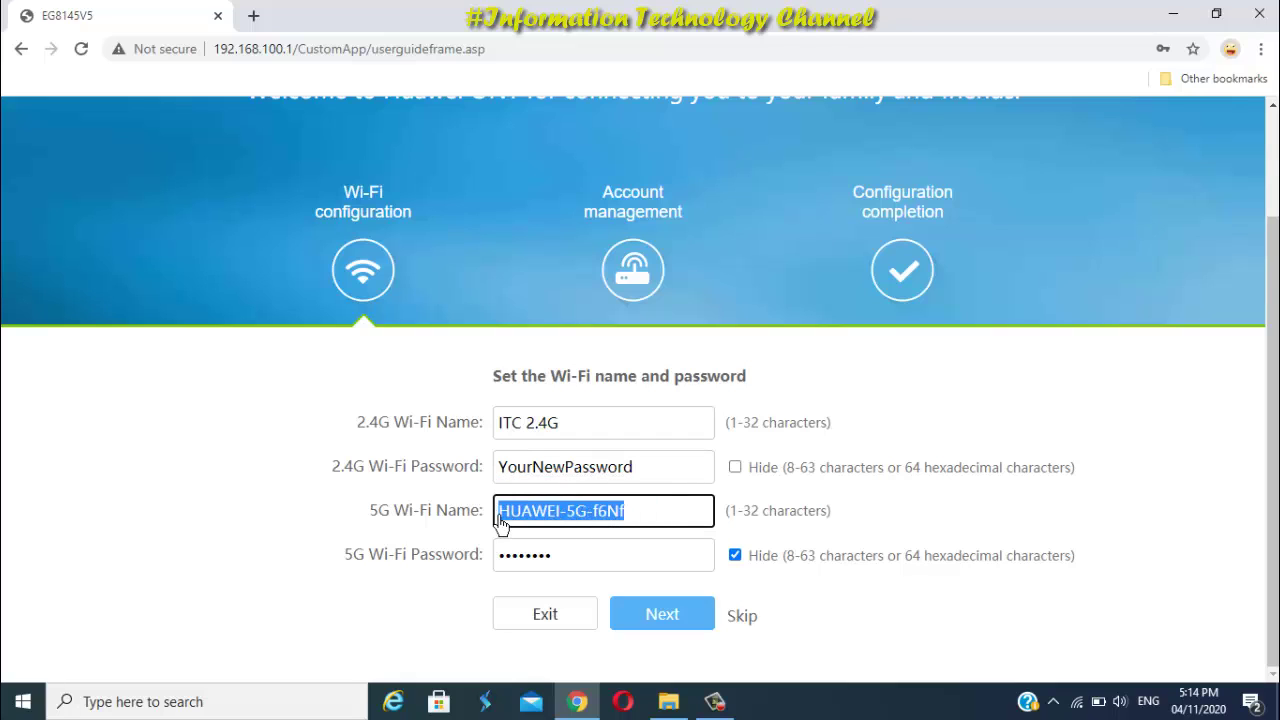
{"action": "key", "text": "BackSpace"}
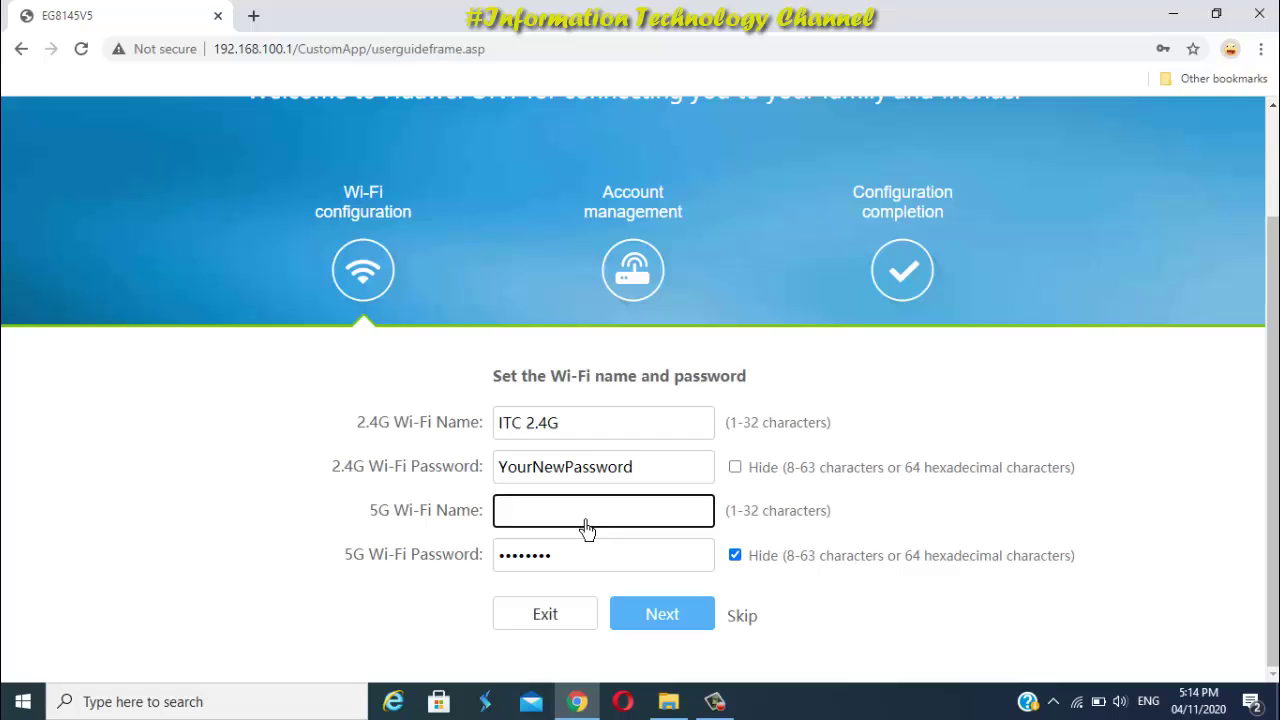
{"action": "type", "text": "TC 5G"}
{"action": "triple_click", "coordinate": [636, 564]}
{"action": "type", "text": "IT"}
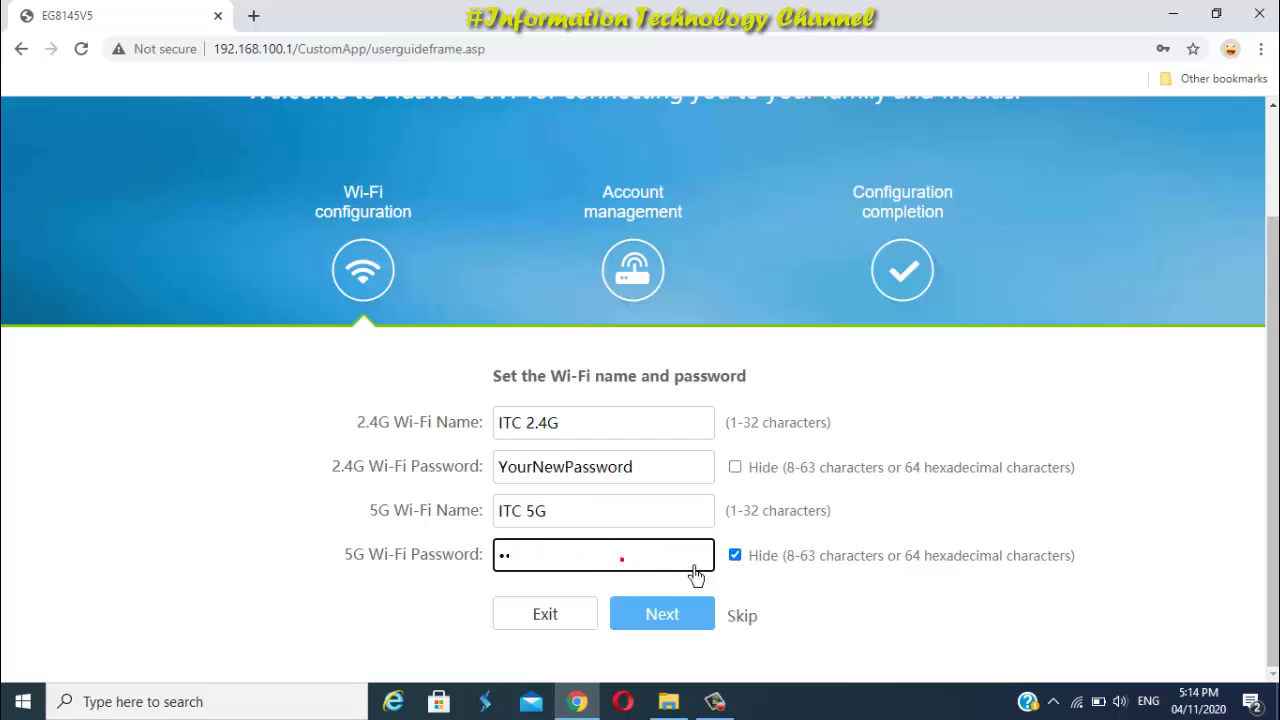
{"action": "left_click", "coordinate": [752, 567]}
{"action": "triple_click", "coordinate": [586, 571]}
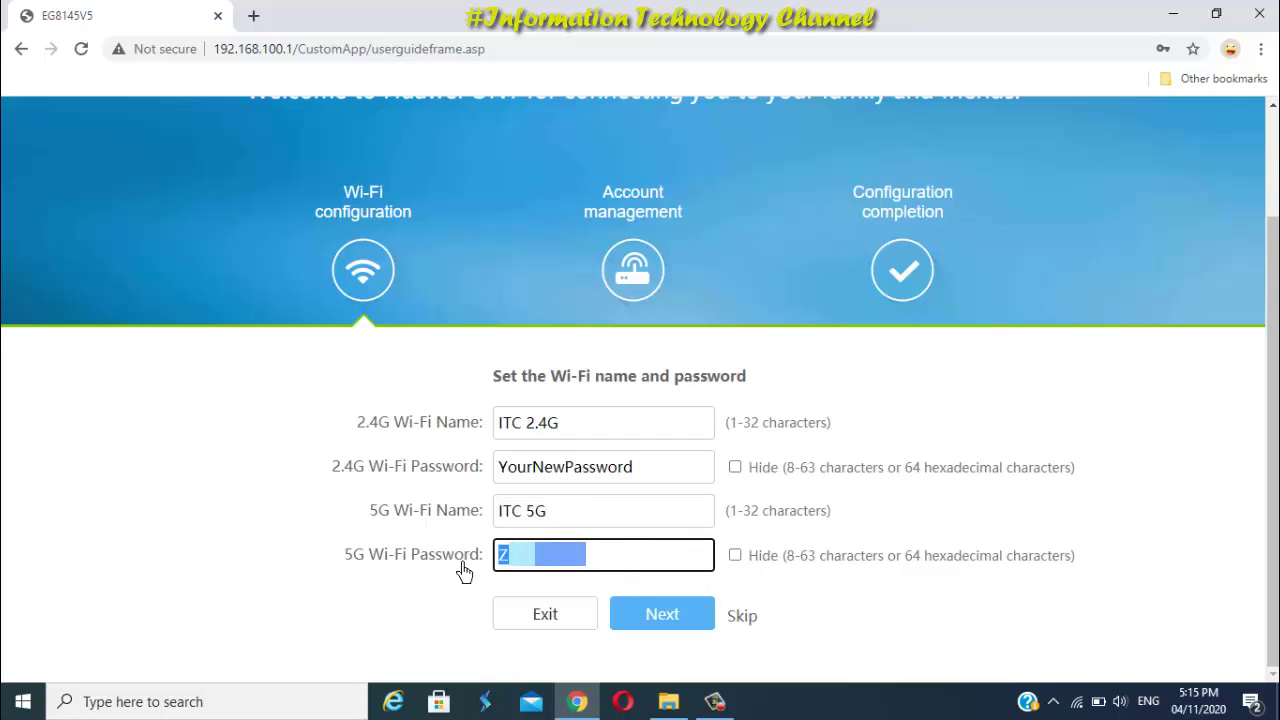
{"action": "key", "text": "BackSpace"}
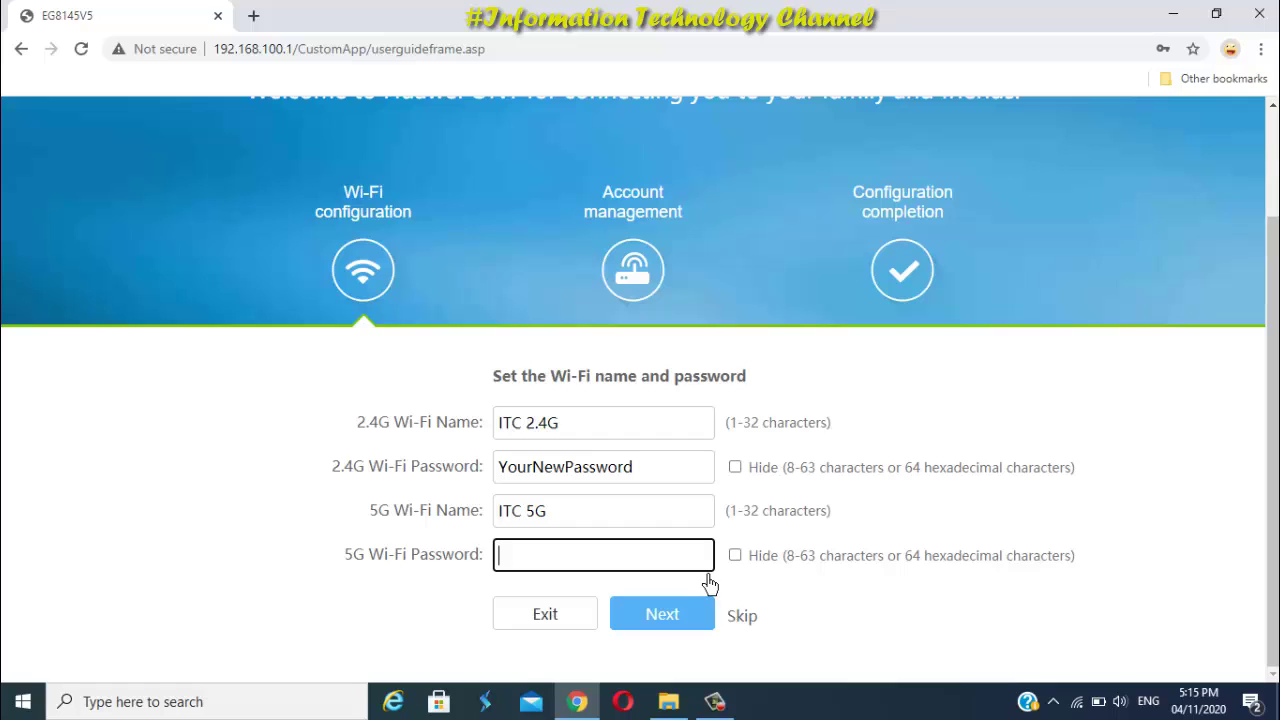
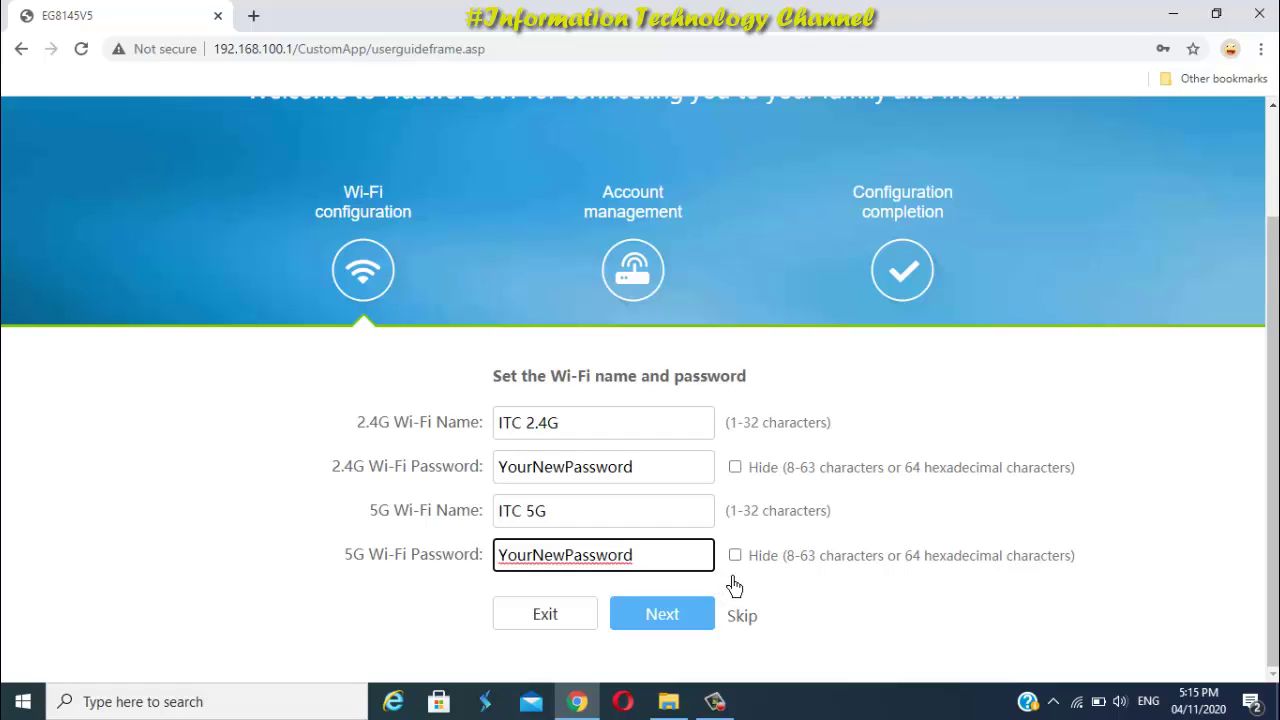
{"action": "left_click", "coordinate": [748, 587]}
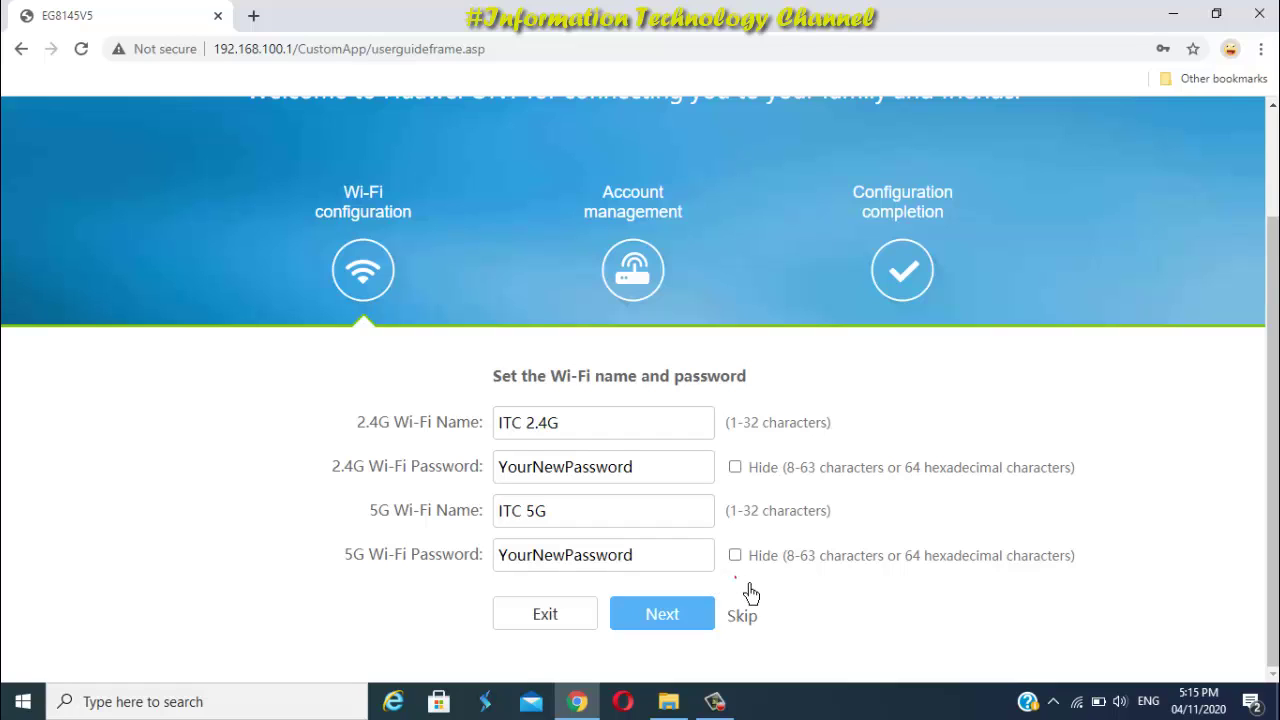
- Save the Wi-Fi step, dismiss Chrome's save-password offer, and enter the old login password
{"action": "left_click", "coordinate": [683, 632]}
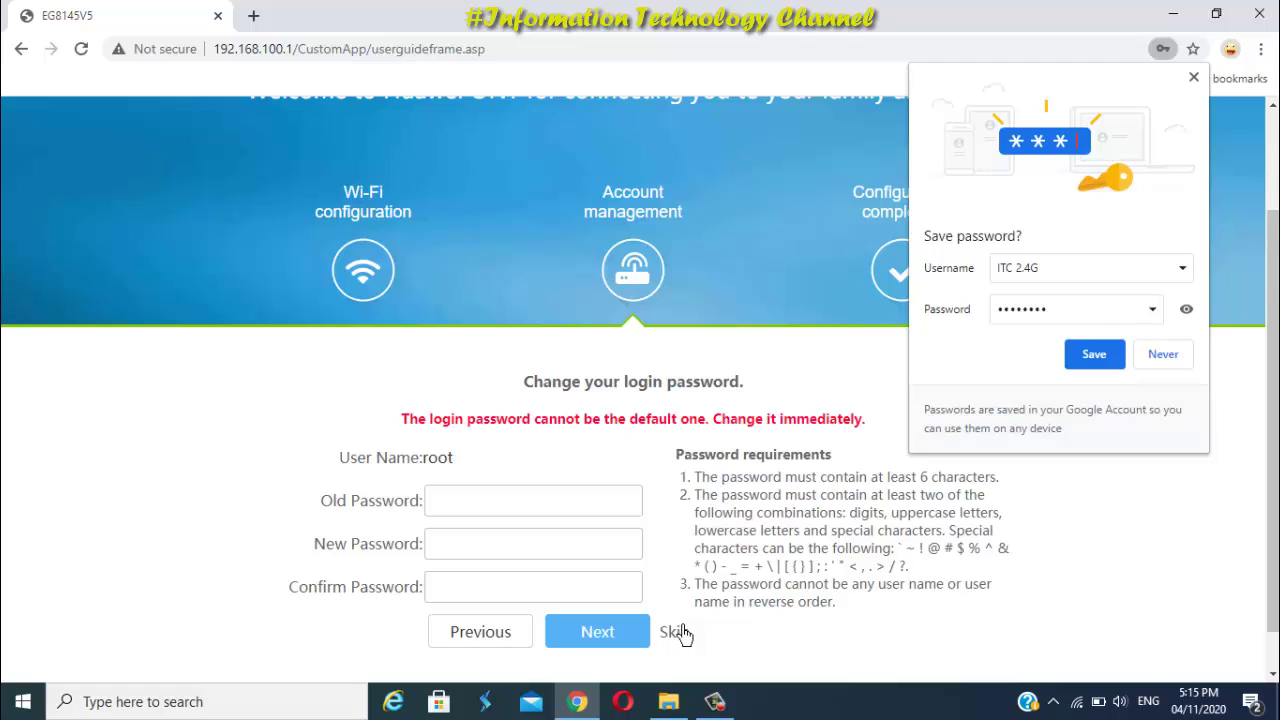
{"action": "left_click", "coordinate": [1193, 78]}
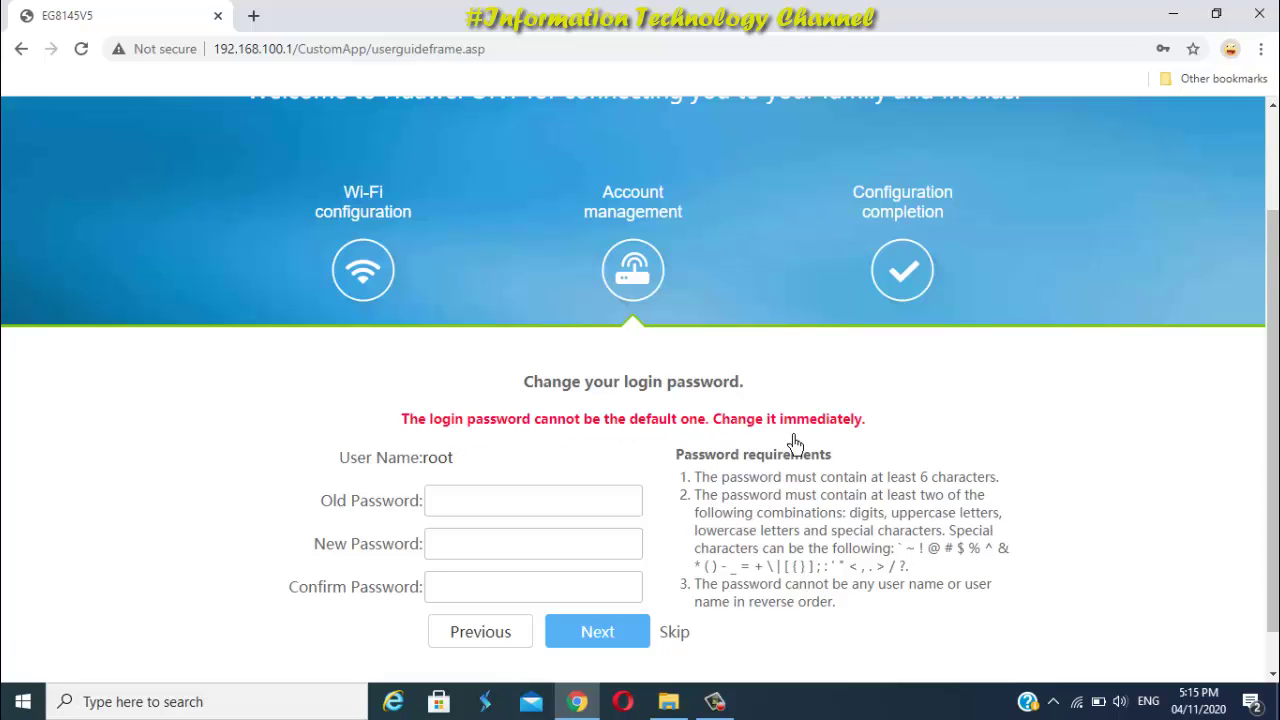
{"action": "scroll", "coordinate": [897, 441], "scroll_direction": "down", "scroll_amount": 1}
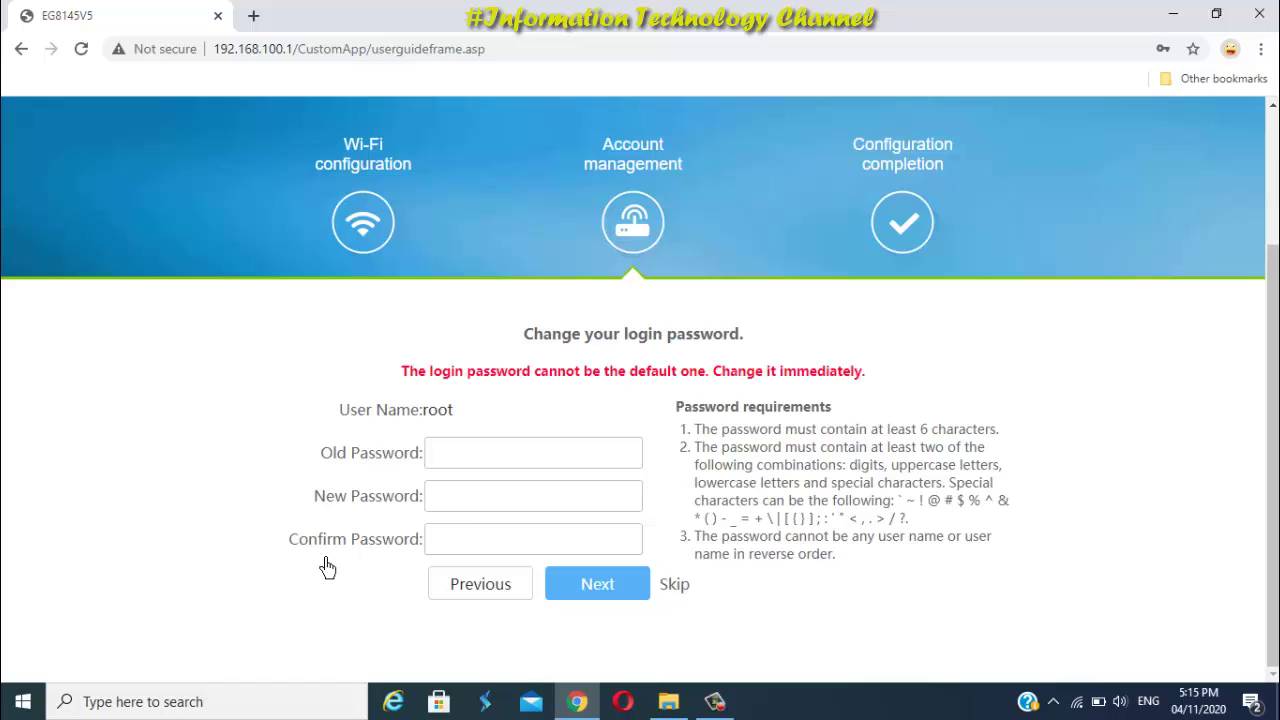
{"action": "left_click", "coordinate": [476, 460]}
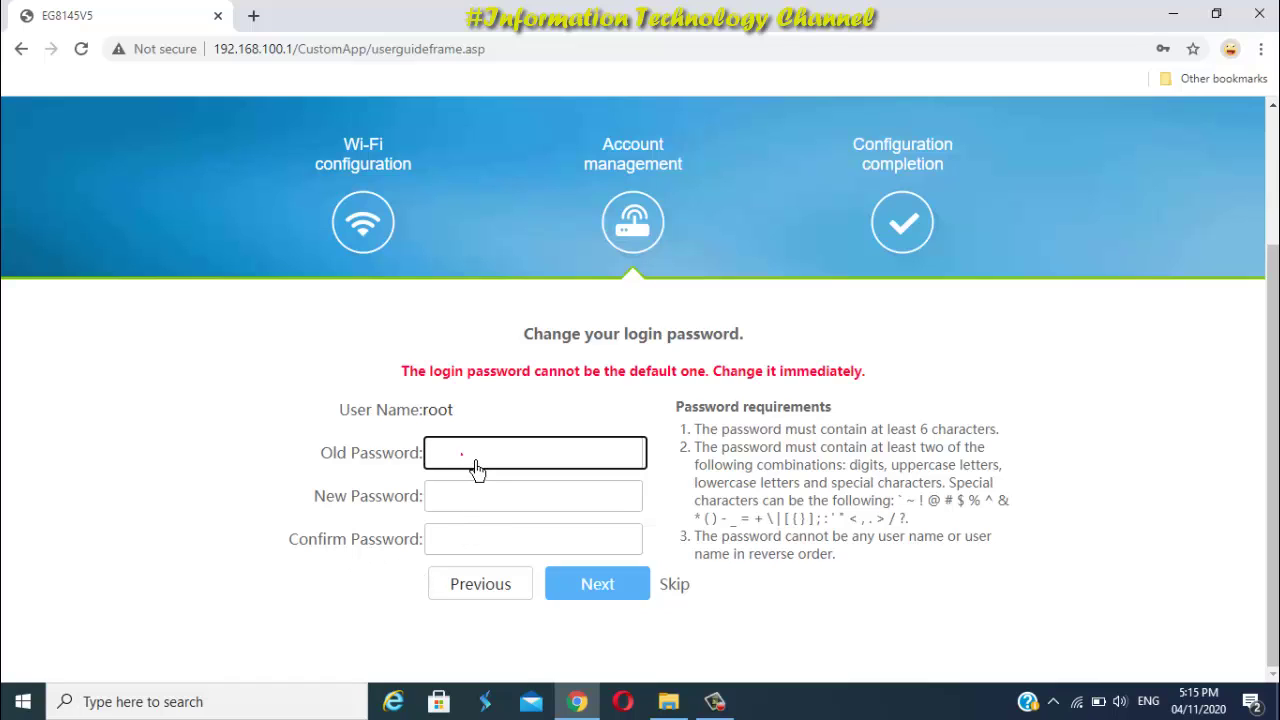
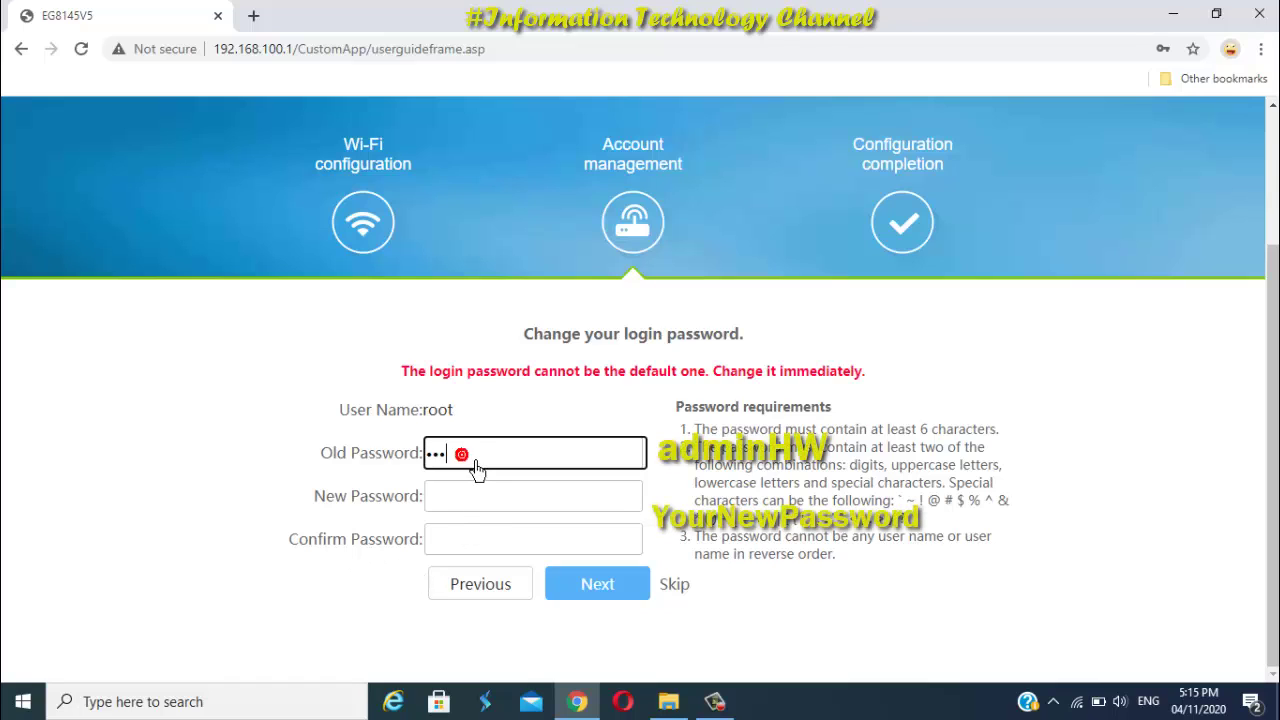
- Enter and confirm a new root login password, replacing one rejected as too weak
{"action": "left_click", "coordinate": [476, 503]}
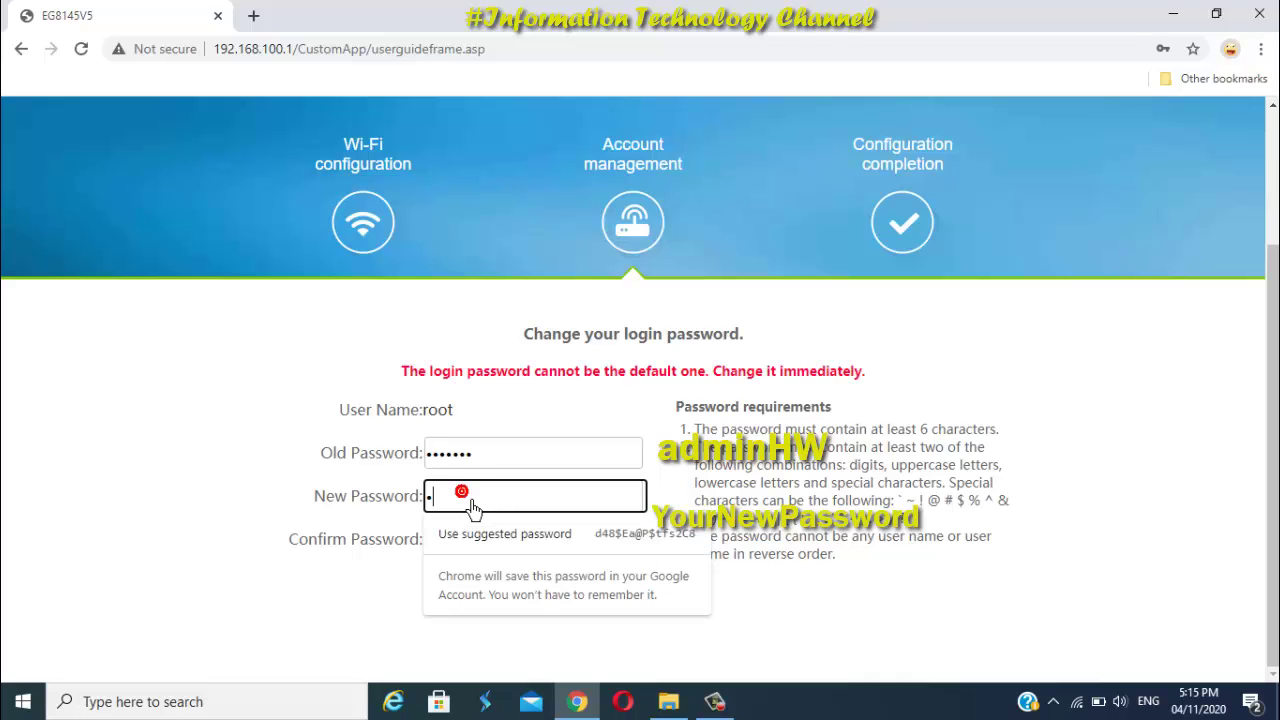
{"action": "key", "text": "Return"}
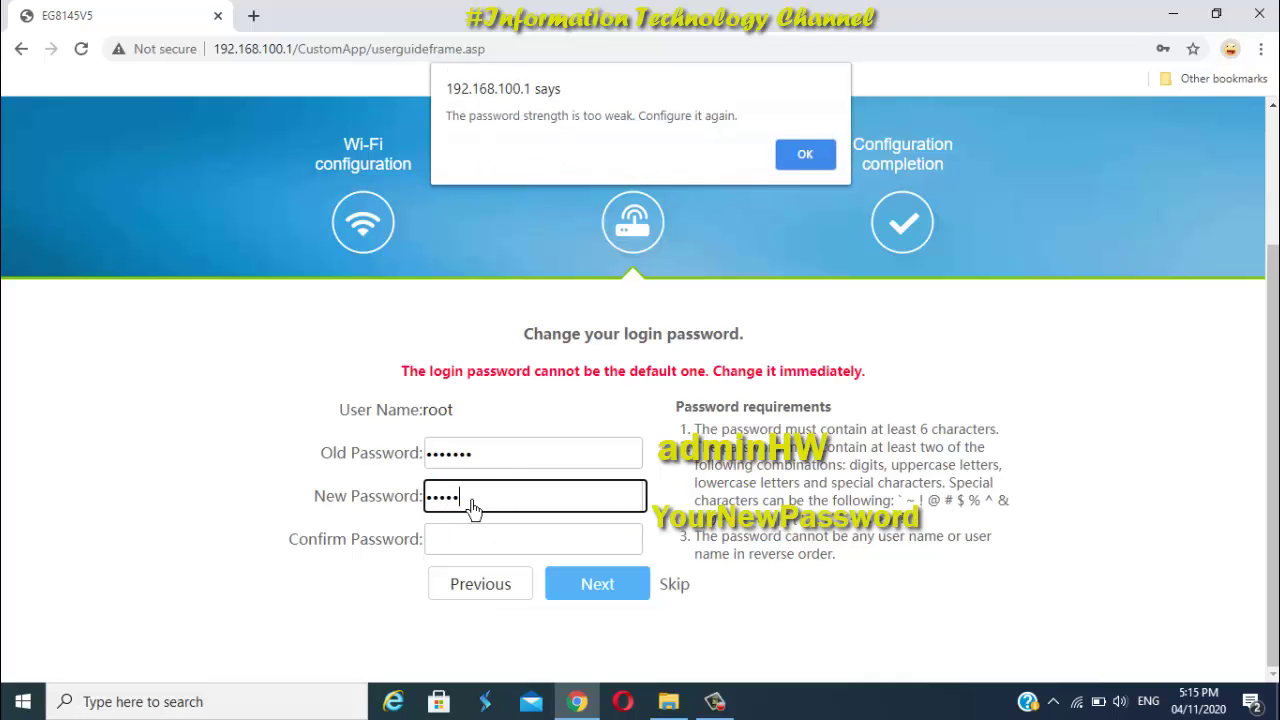
{"action": "left_click", "coordinate": [800, 158]}
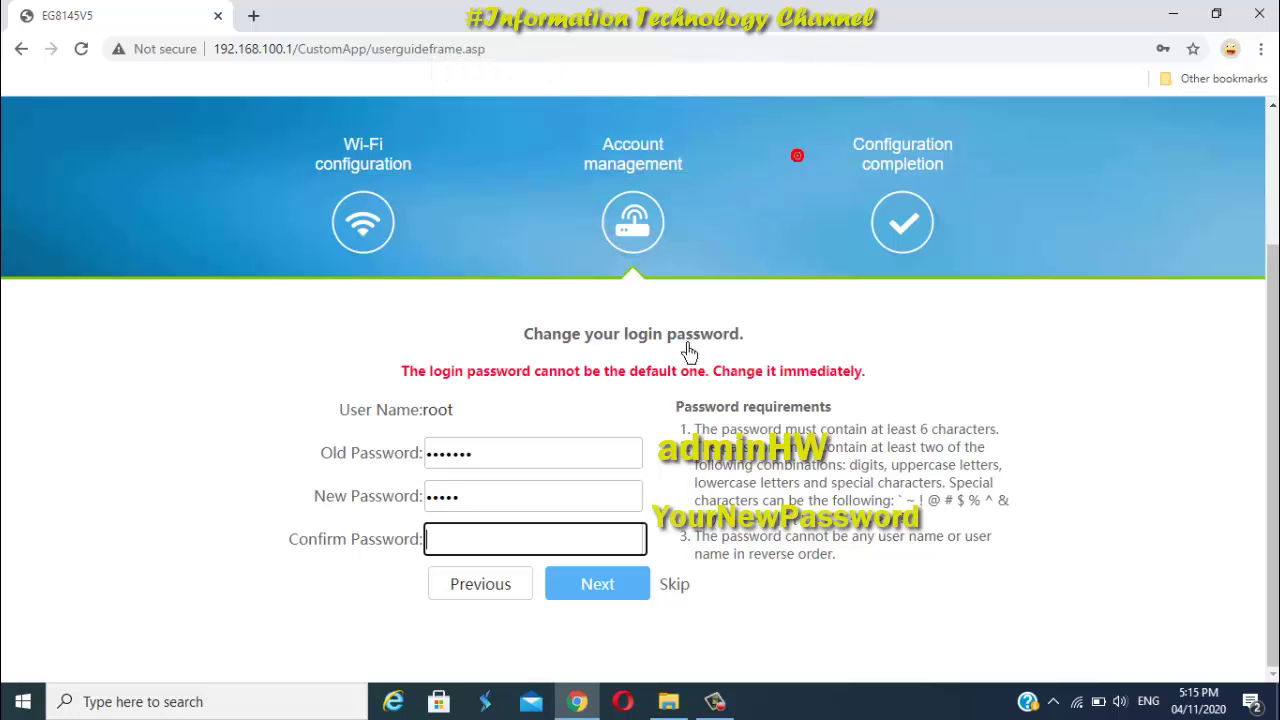
{"action": "left_click", "coordinate": [480, 500]}
{"action": "key", "text": "ctrl+a"}
{"action": "key", "text": "BackSpace"}
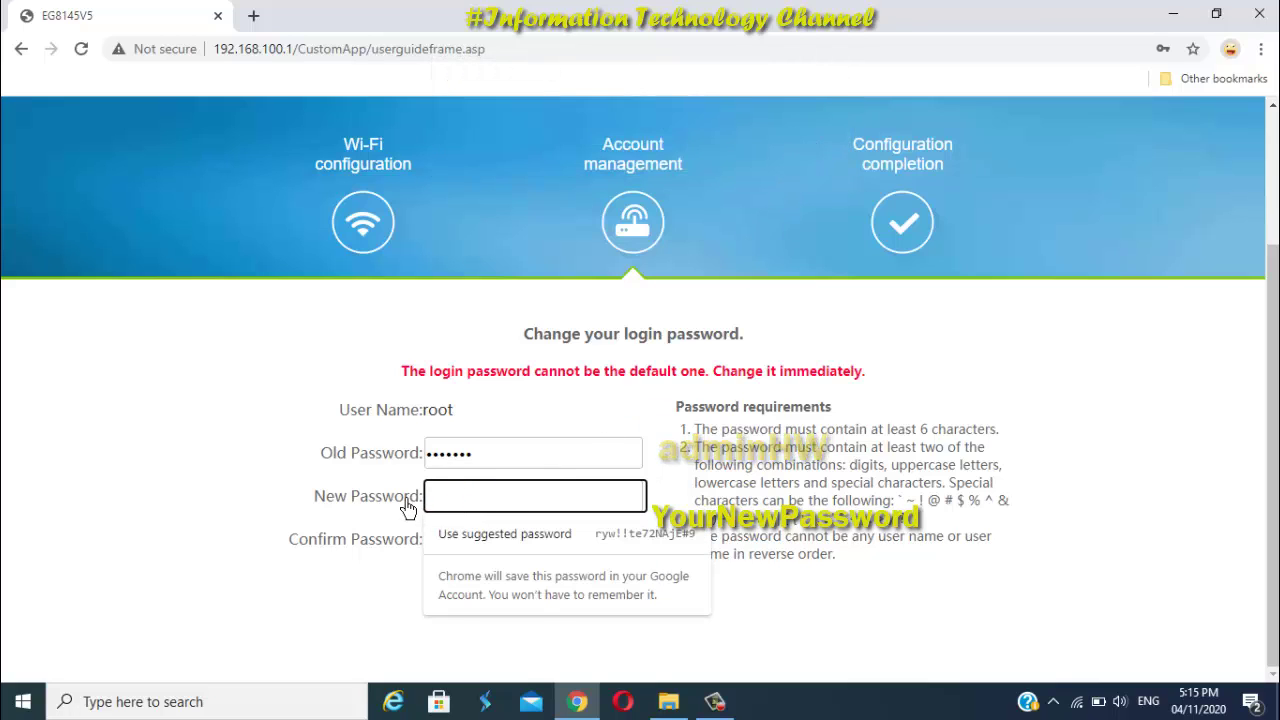
{"action": "type", "text": "aa"}
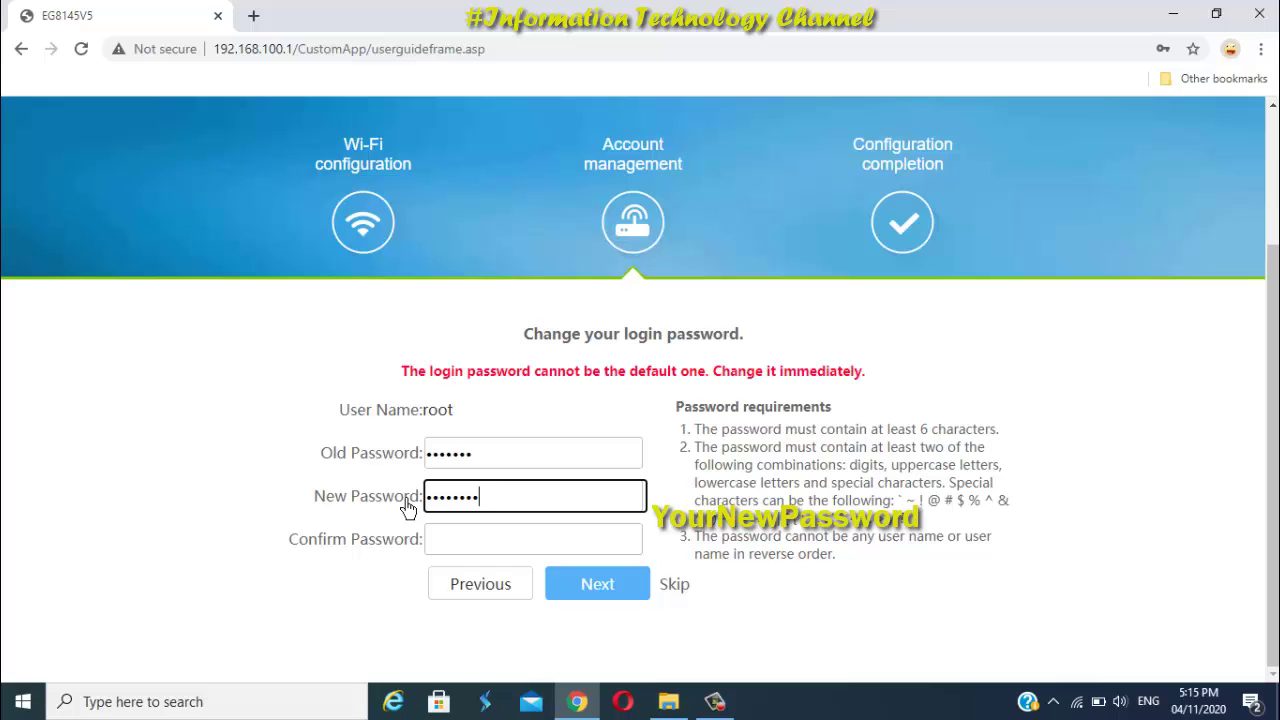
{"action": "left_click", "coordinate": [449, 546]}
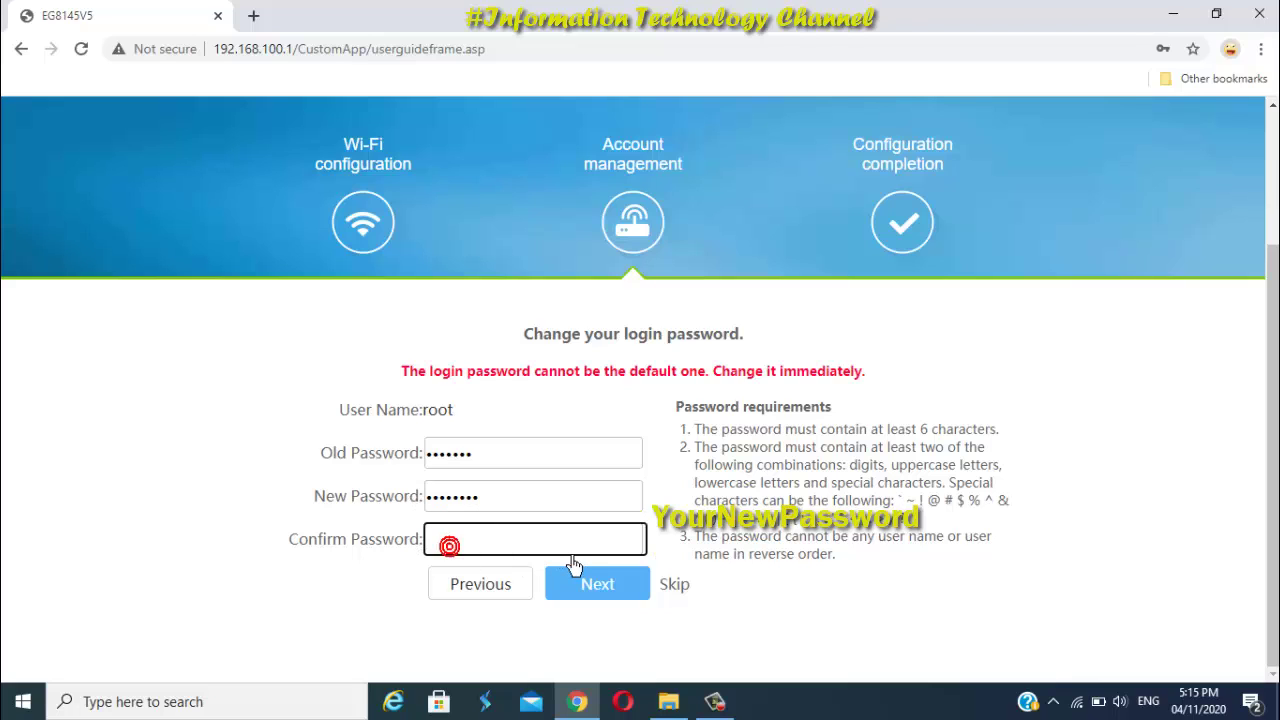
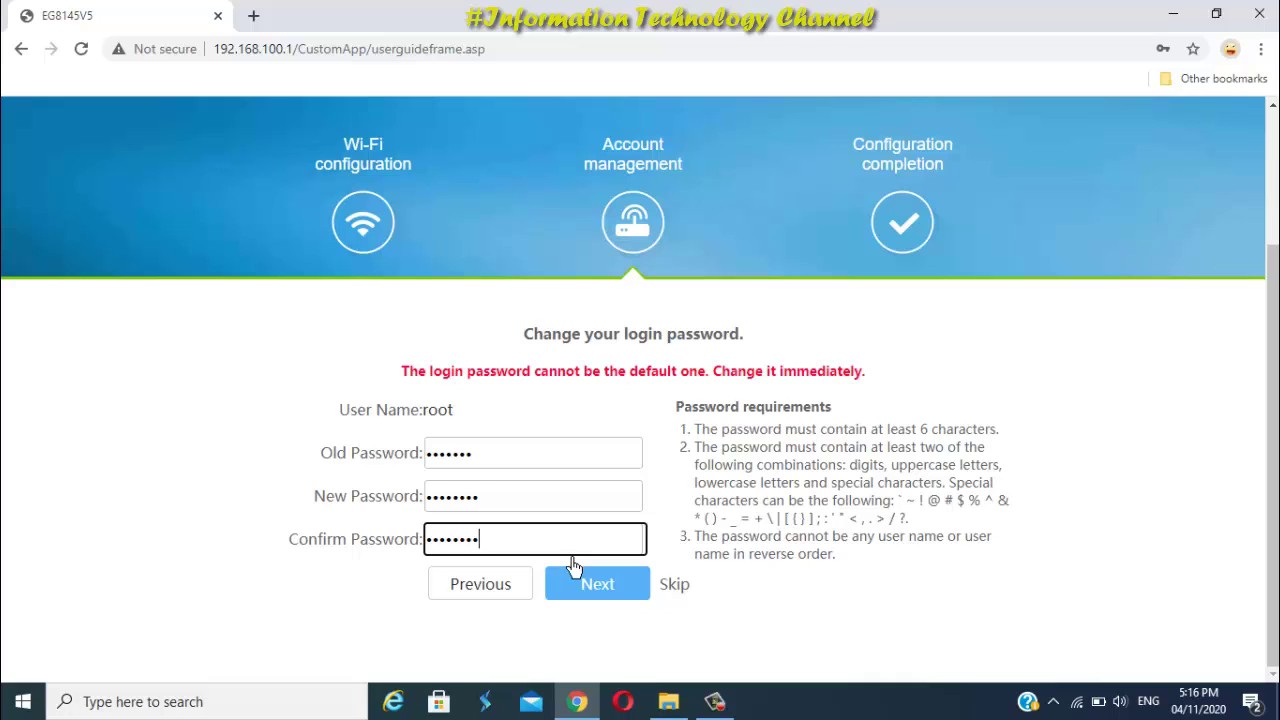
{"action": "left_click", "coordinate": [589, 628]}
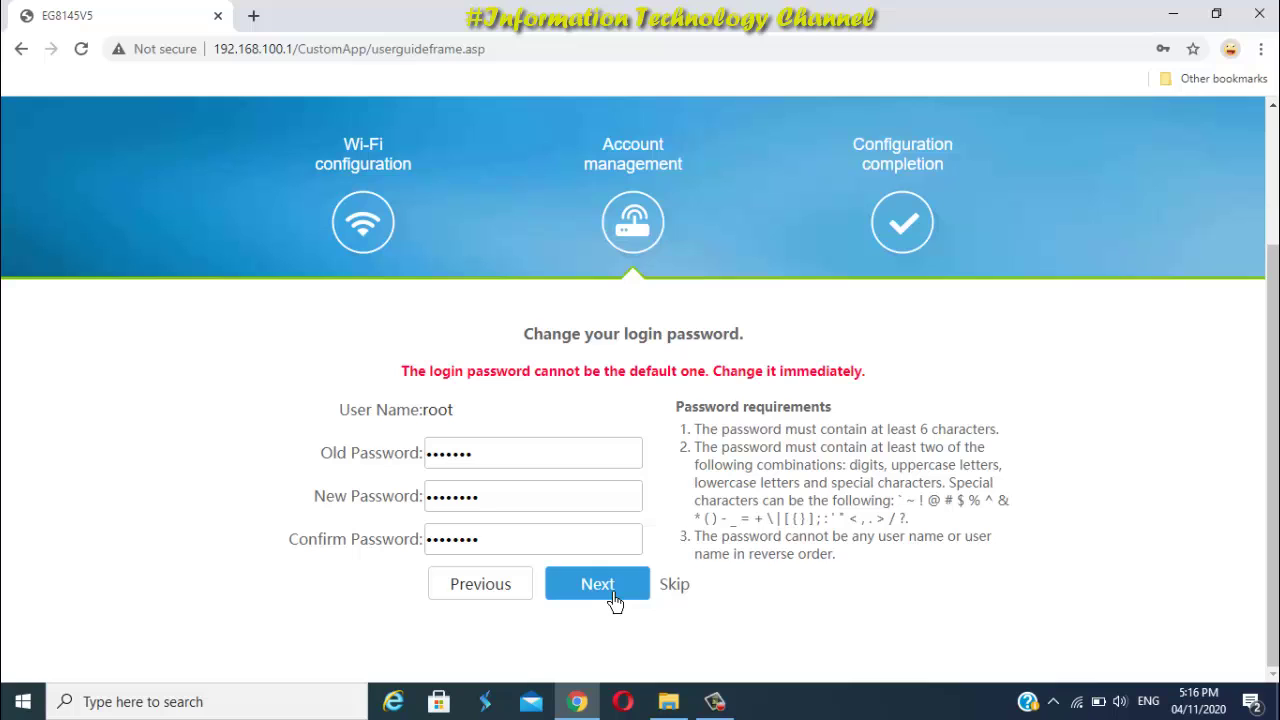
- Submit the new login password and dismiss Chrome's save-password offer
{"action": "left_click", "coordinate": [613, 598]}
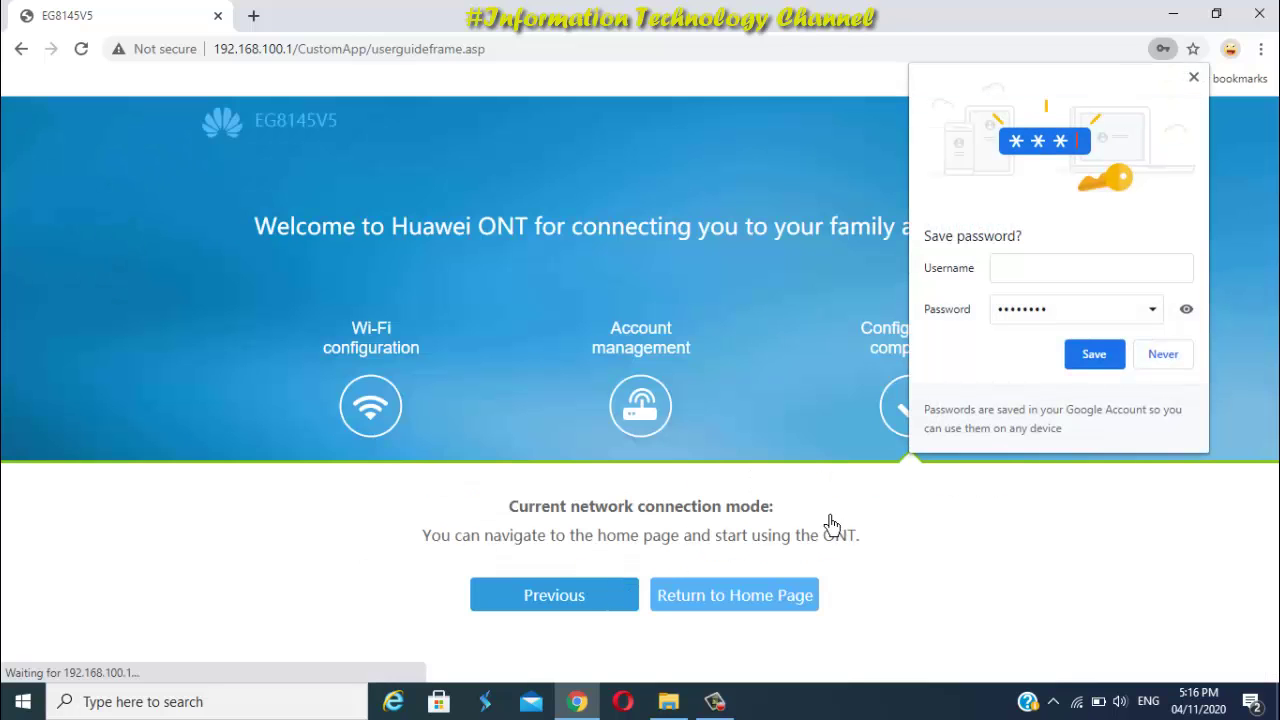
{"action": "left_click", "coordinate": [1193, 77]}
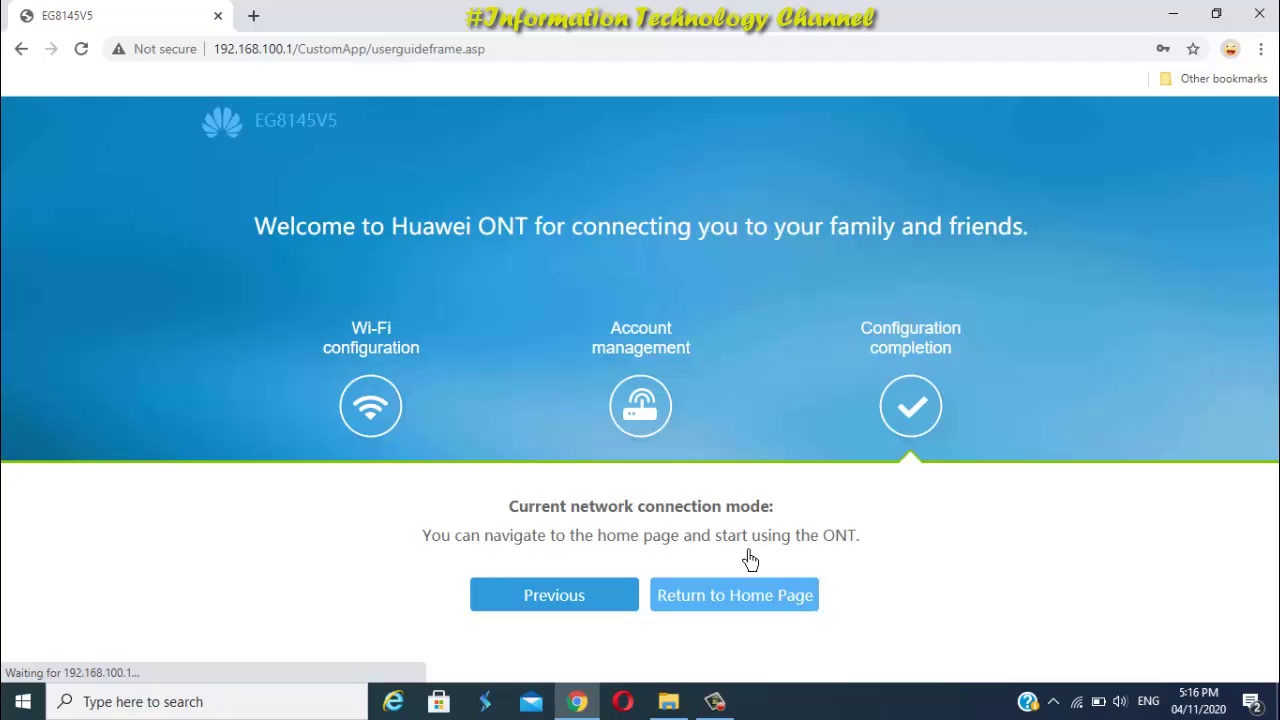
- Join the ITC 2.4G network with its new security key, then close the network list
{"action": "left_click", "coordinate": [1090, 706]}
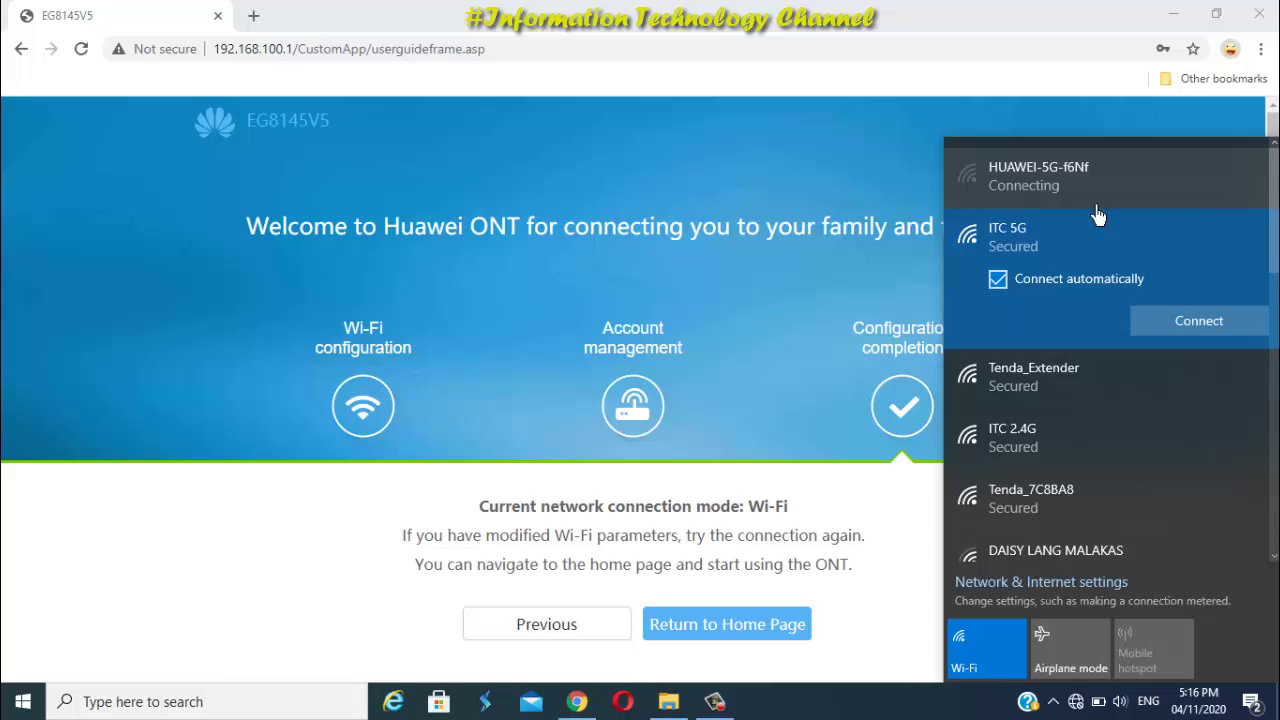
{"action": "scroll", "coordinate": [1143, 486], "scroll_direction": "down", "scroll_amount": 3}
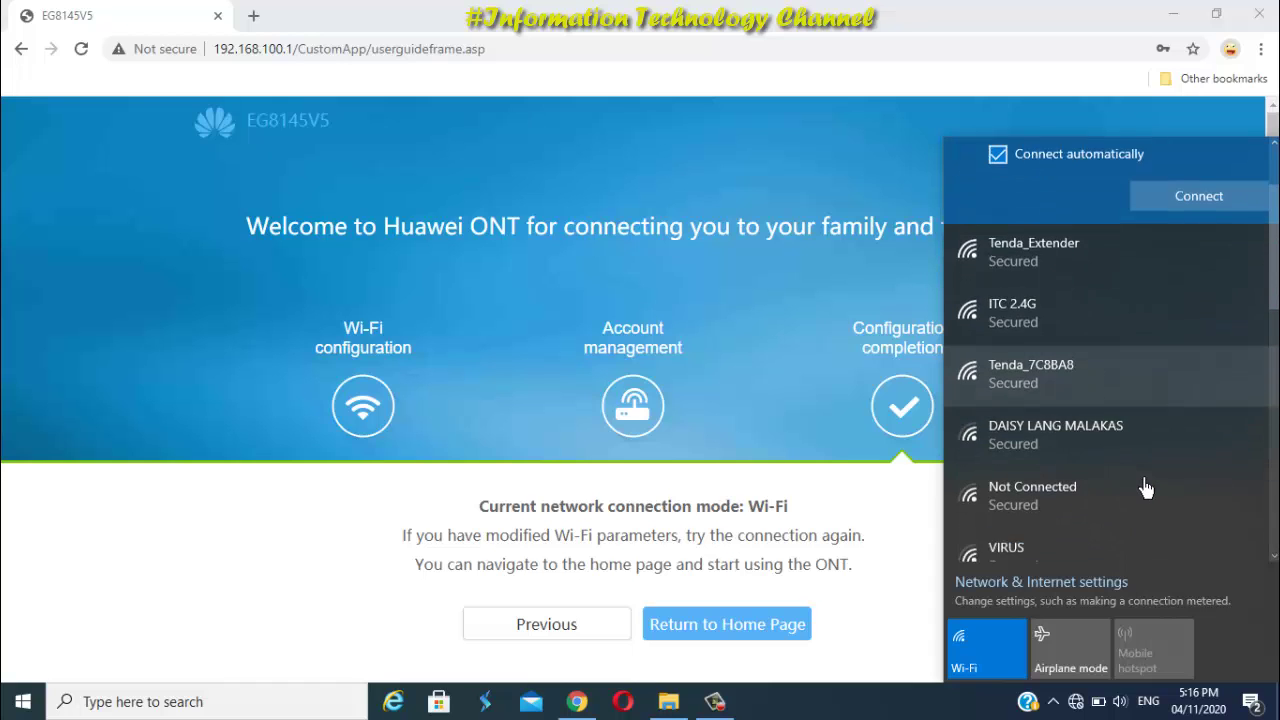
{"action": "scroll", "coordinate": [1146, 487], "scroll_direction": "down", "scroll_amount": 2}
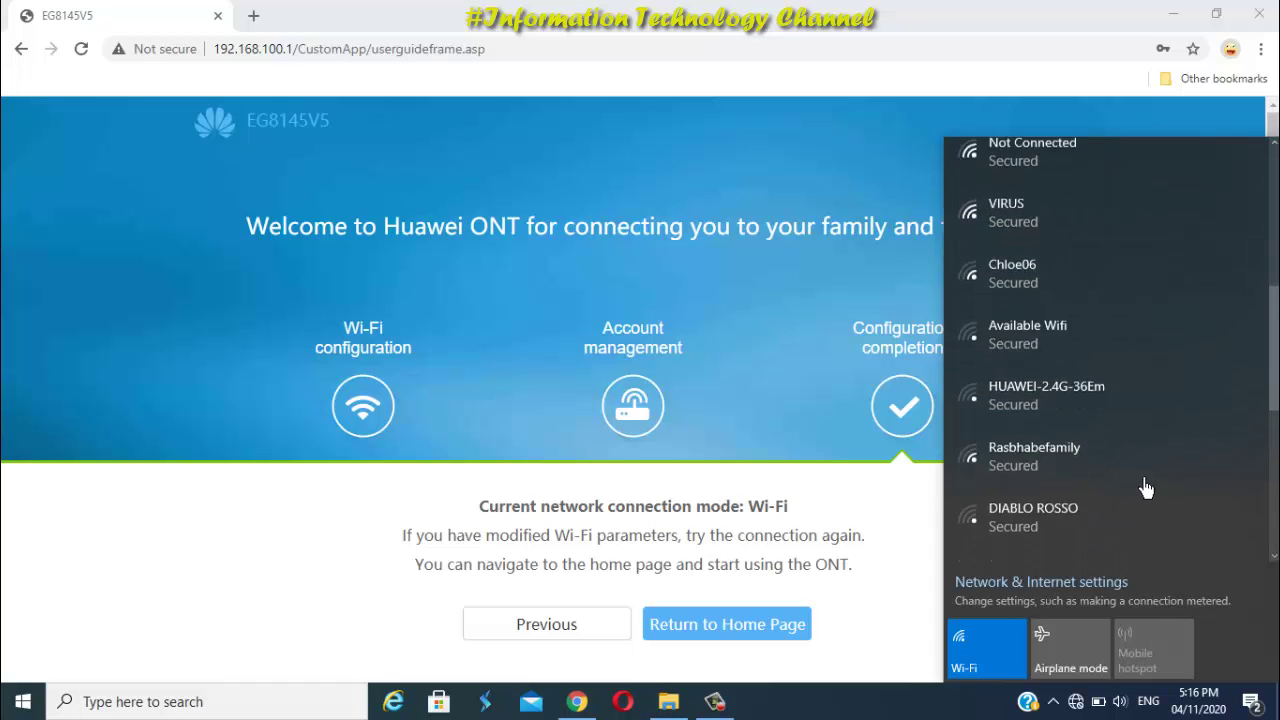
{"action": "scroll", "coordinate": [1146, 487], "scroll_direction": "down", "scroll_amount": 2}
{"action": "scroll", "coordinate": [1146, 487], "scroll_direction": "up", "scroll_amount": 5}
{"action": "scroll", "coordinate": [1146, 487], "scroll_direction": "up", "scroll_amount": 2}
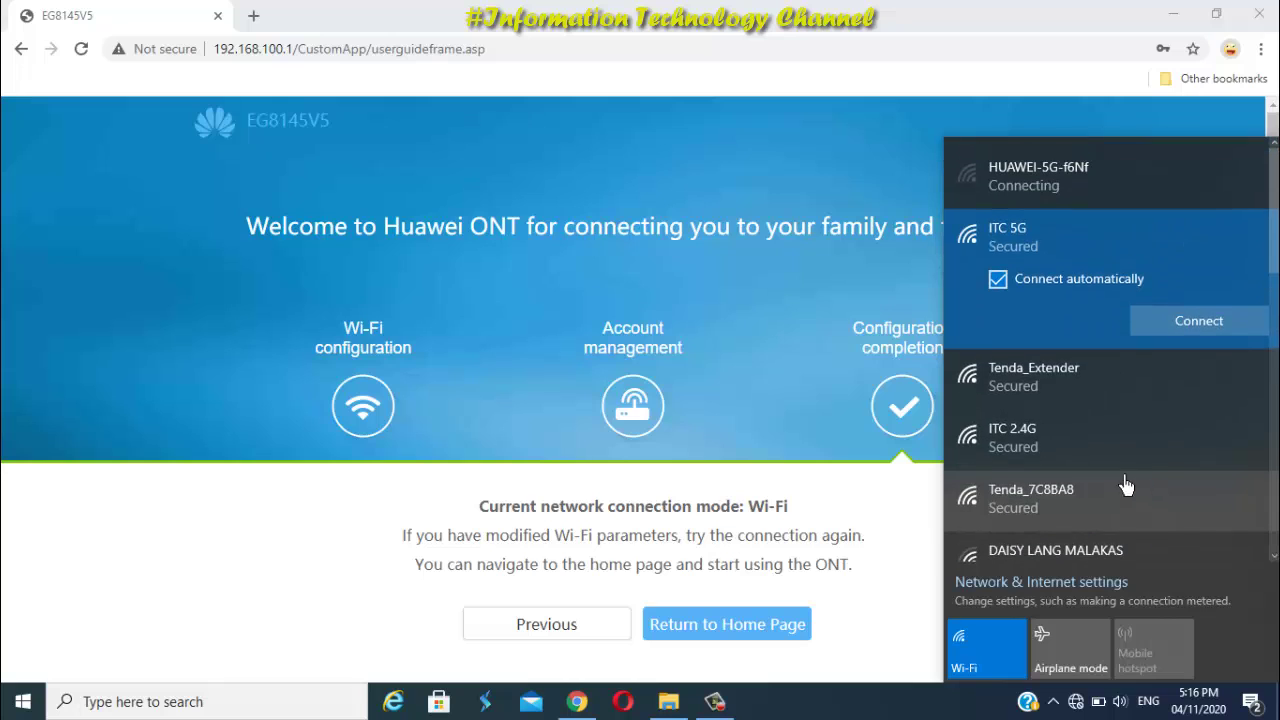
{"action": "left_click", "coordinate": [1090, 452]}
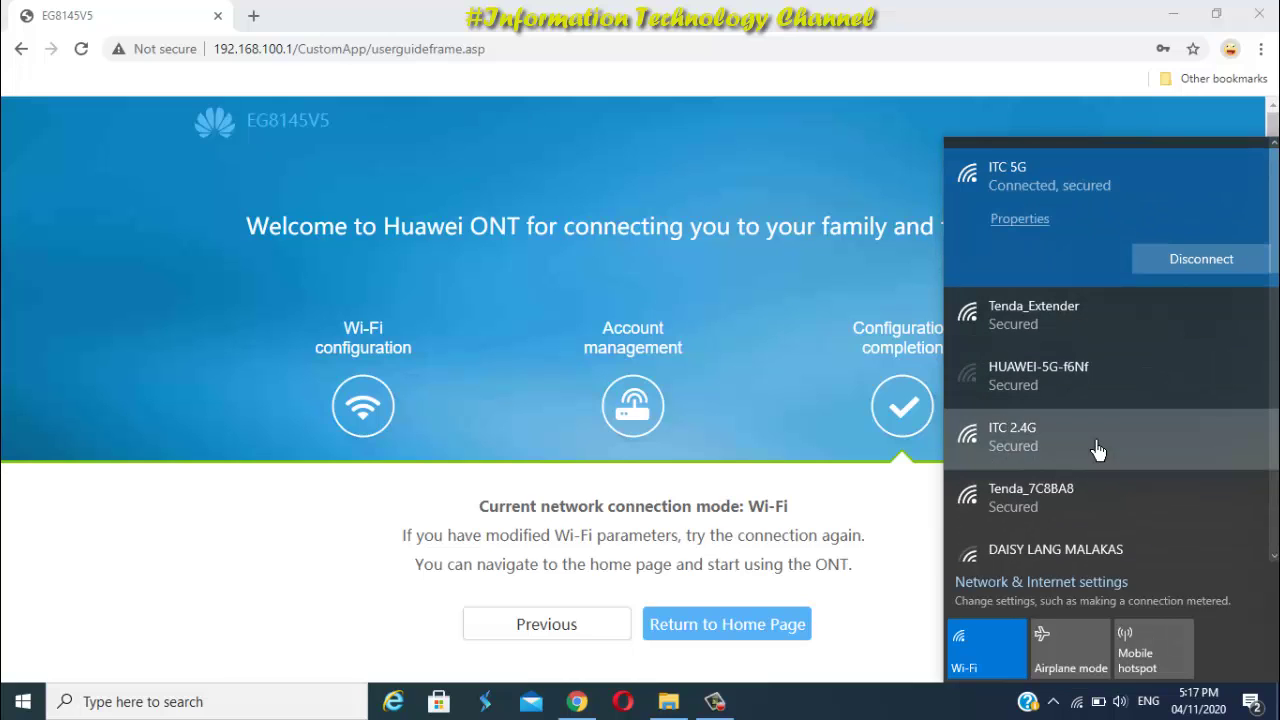
{"action": "left_click", "coordinate": [1192, 450]}
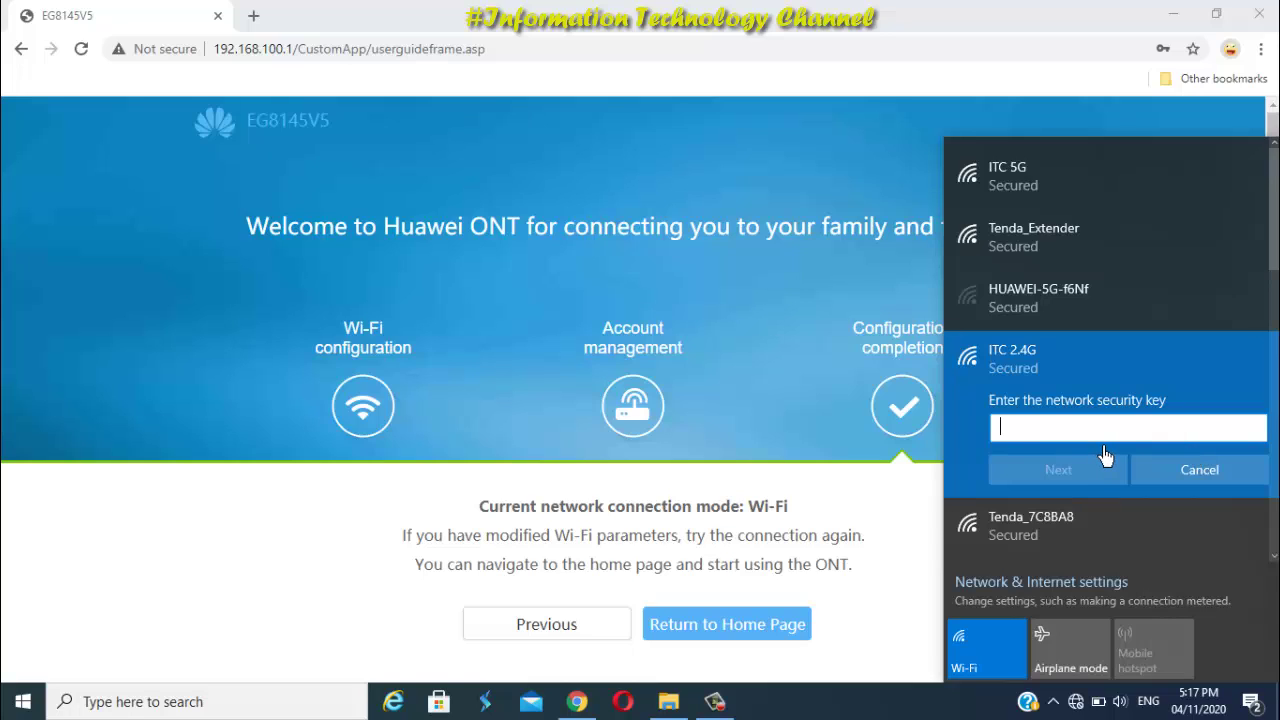
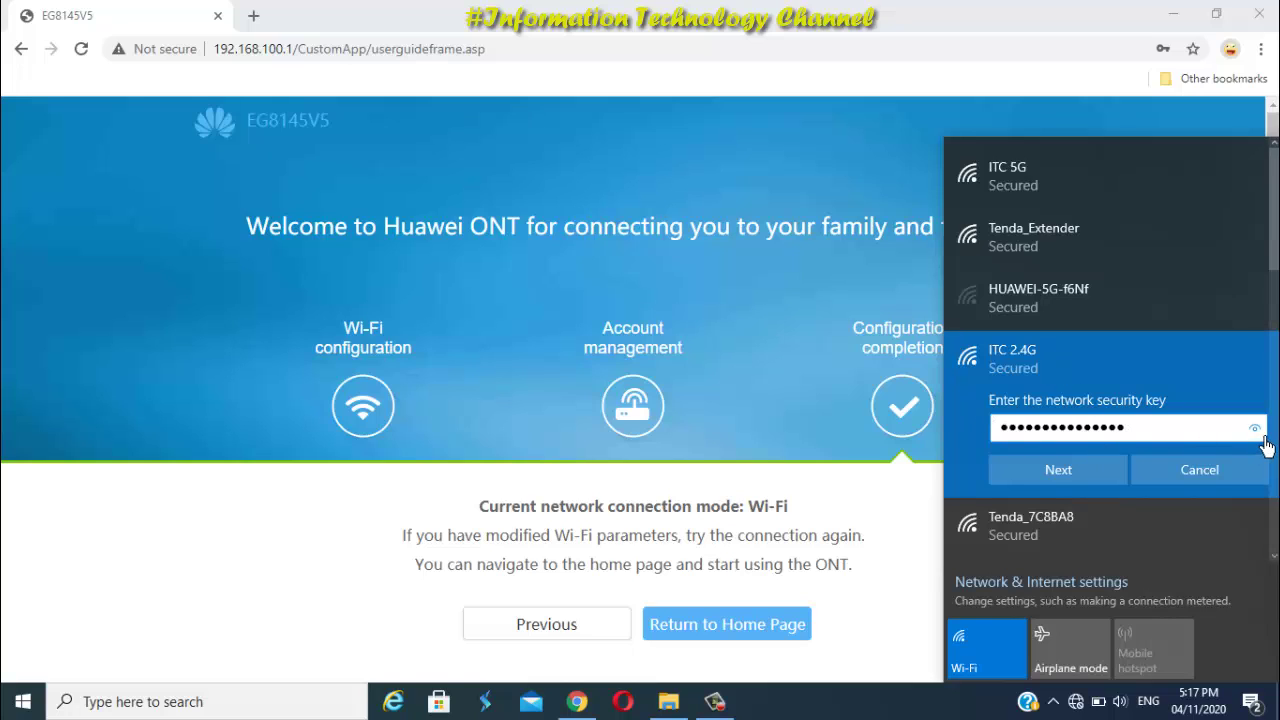
{"action": "left_click", "coordinate": [1263, 438]}
{"action": "left_click", "coordinate": [1103, 482]}
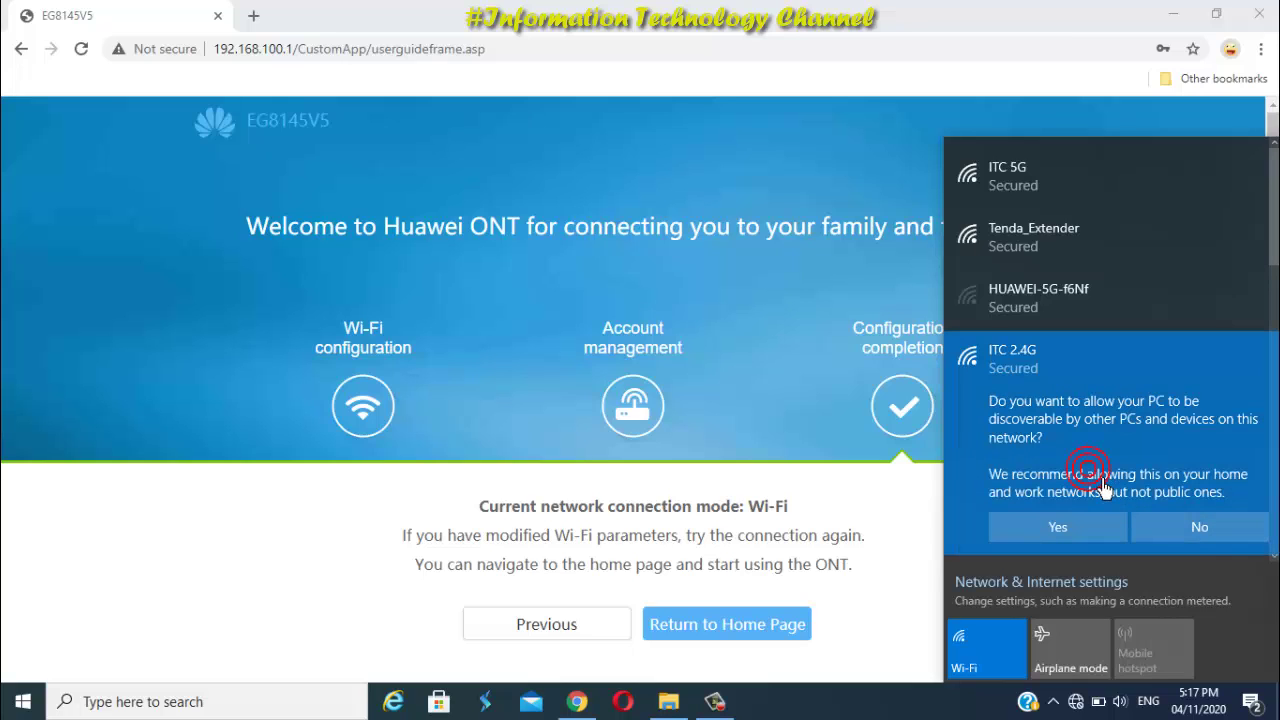
{"action": "left_click", "coordinate": [1200, 527]}
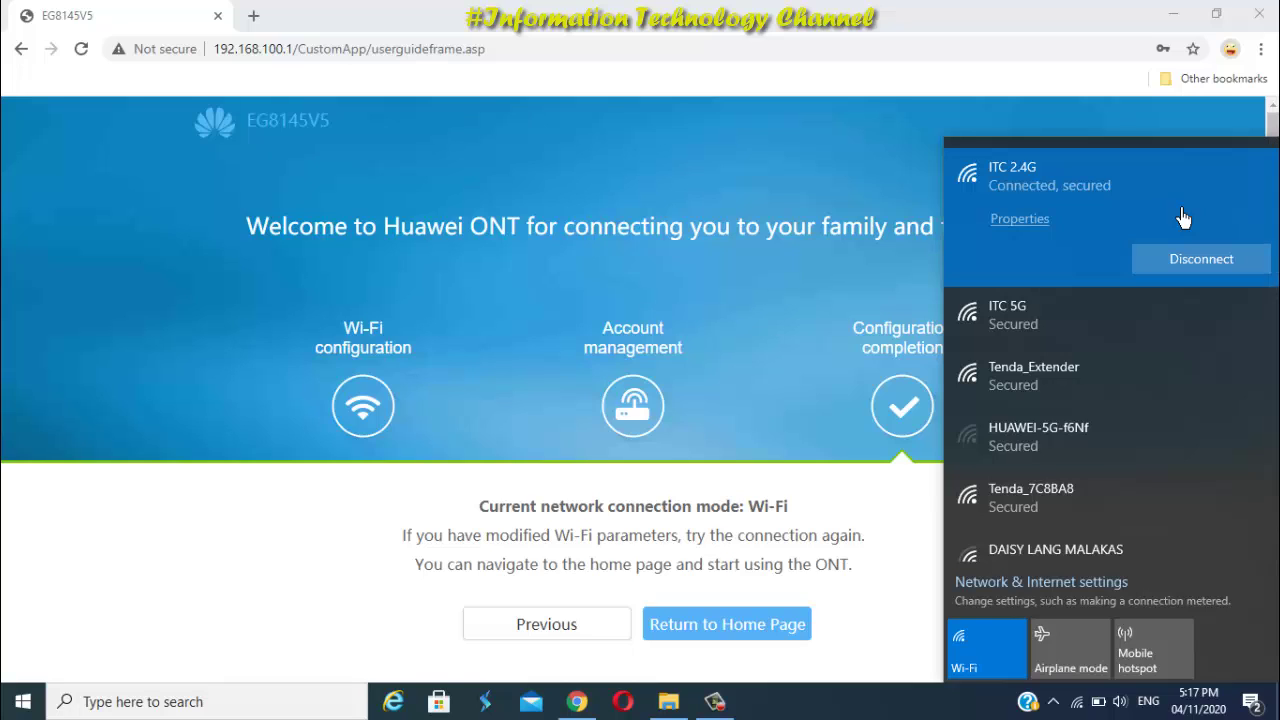
{"action": "left_click", "coordinate": [884, 201]}
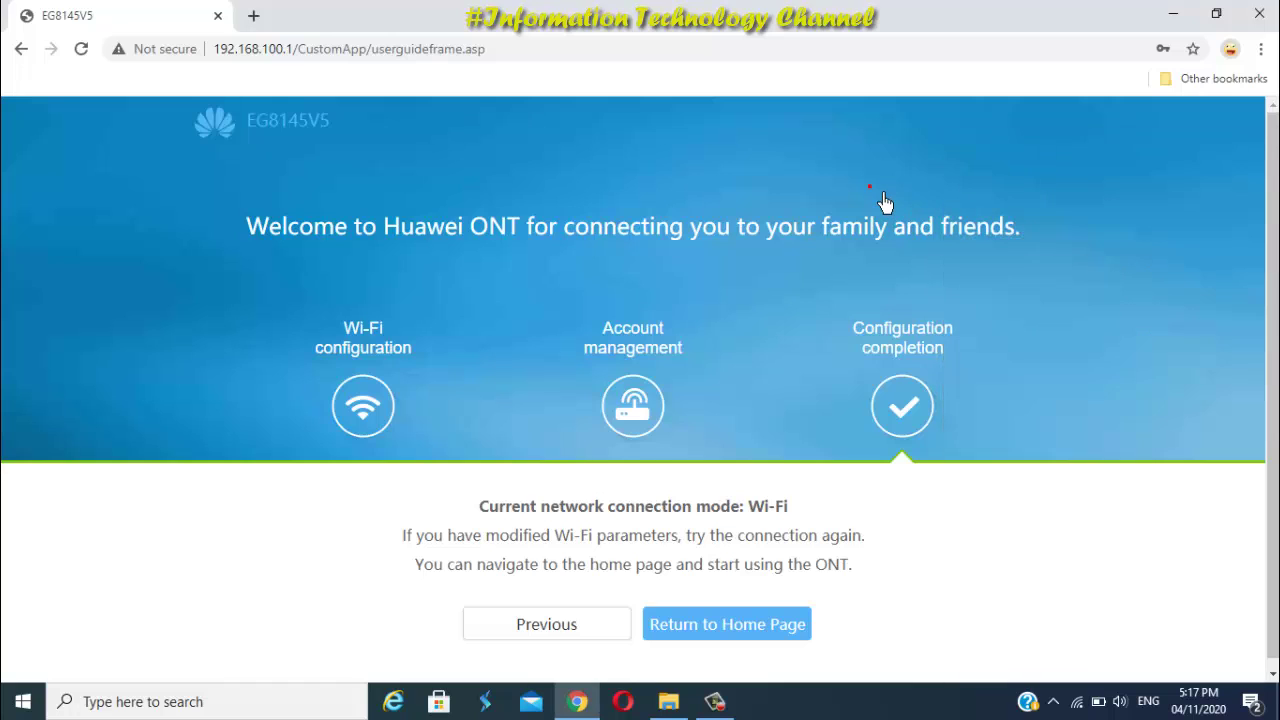
- Return to the home page, log out, and sign back in as root
{"action": "left_click", "coordinate": [788, 622]}
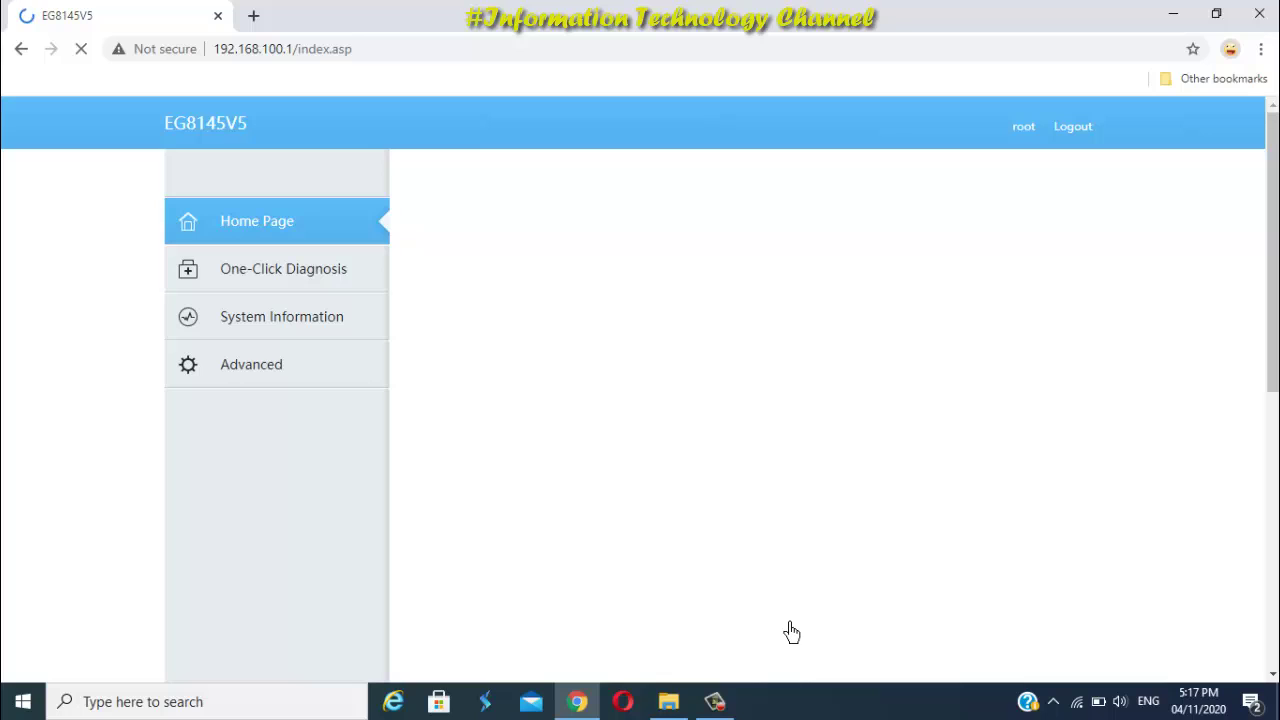
{"action": "left_click", "coordinate": [1090, 132]}
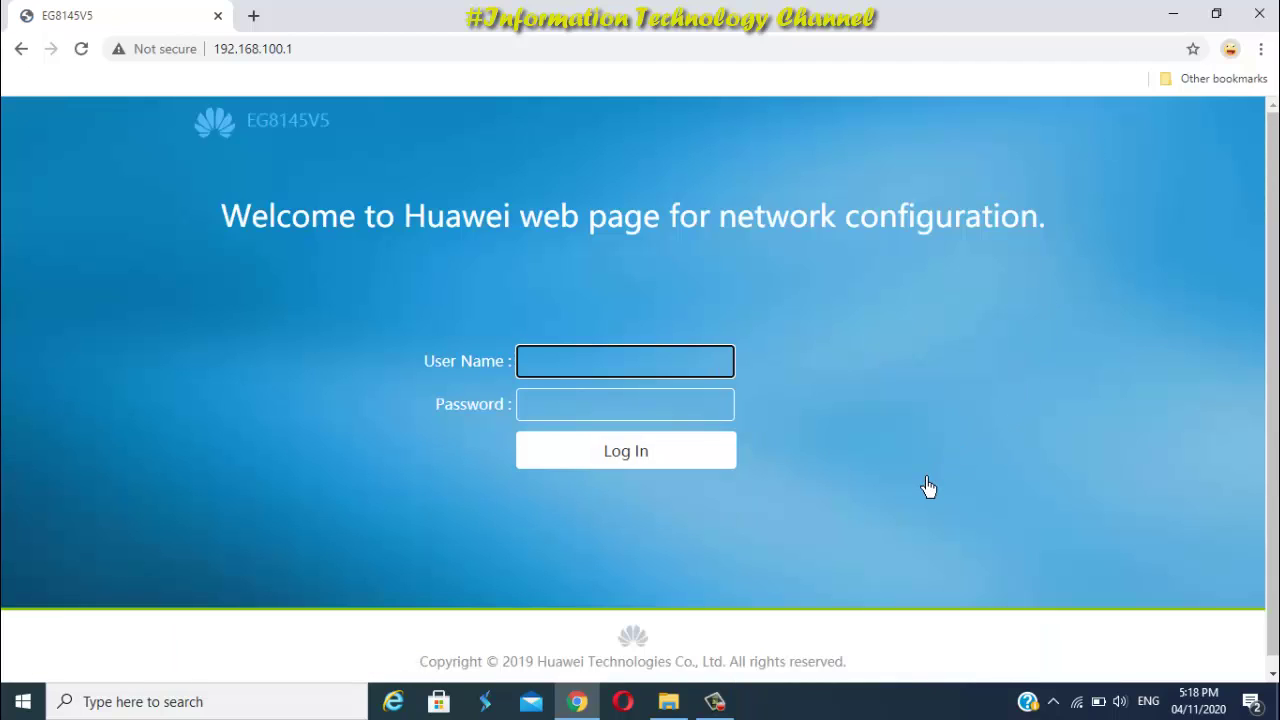
{"action": "left_click", "coordinate": [677, 363]}
{"action": "type", "text": "oot"}
{"action": "left_click", "coordinate": [557, 369]}
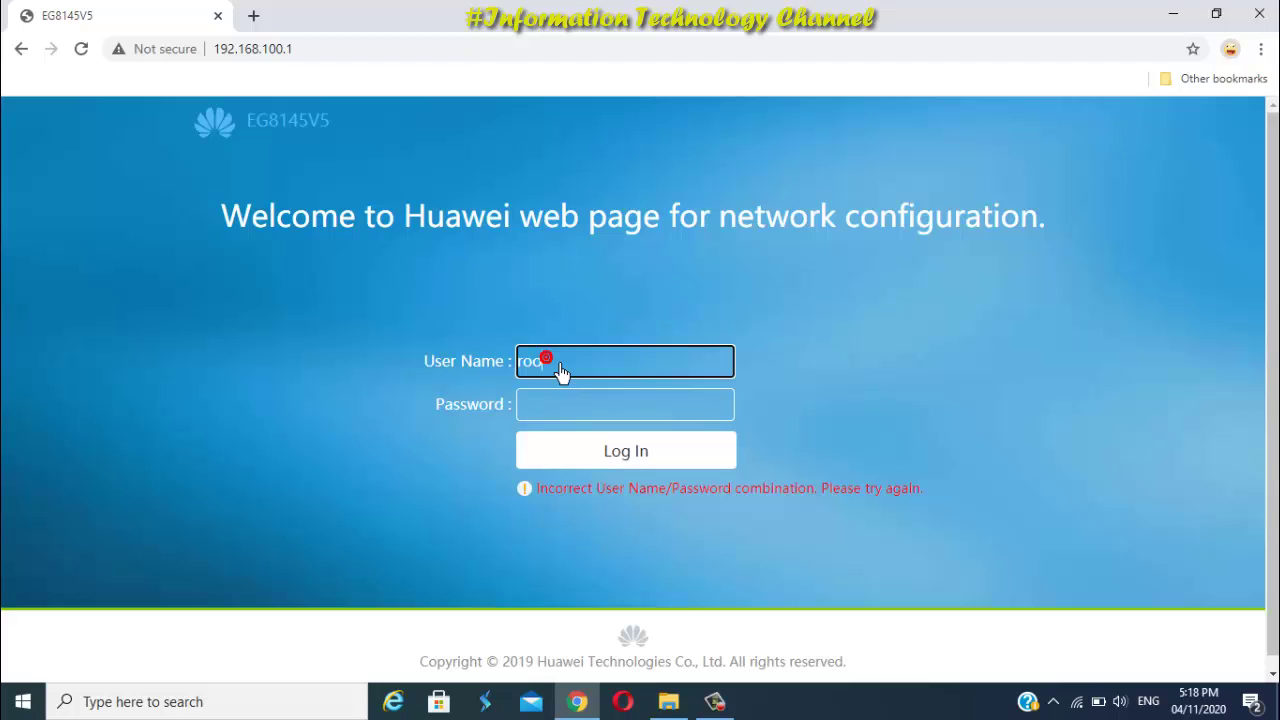
{"action": "left_click", "coordinate": [559, 415]}
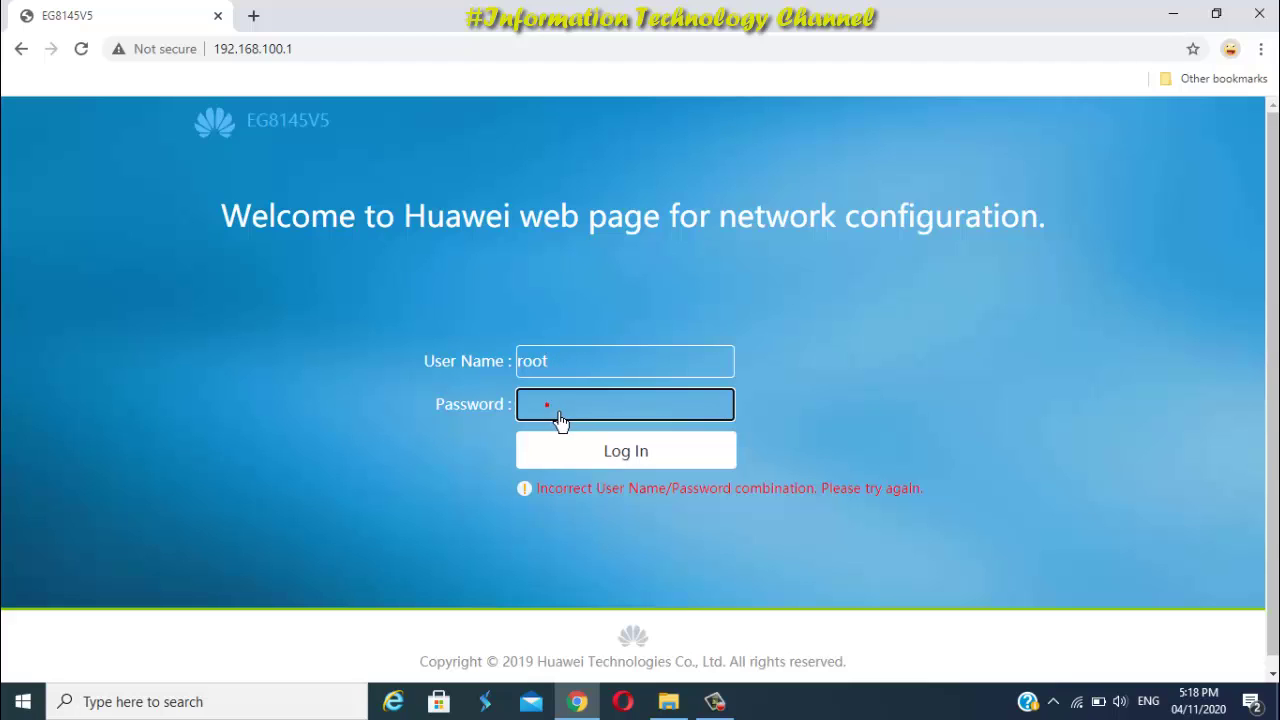
{"action": "left_click", "coordinate": [638, 474]}
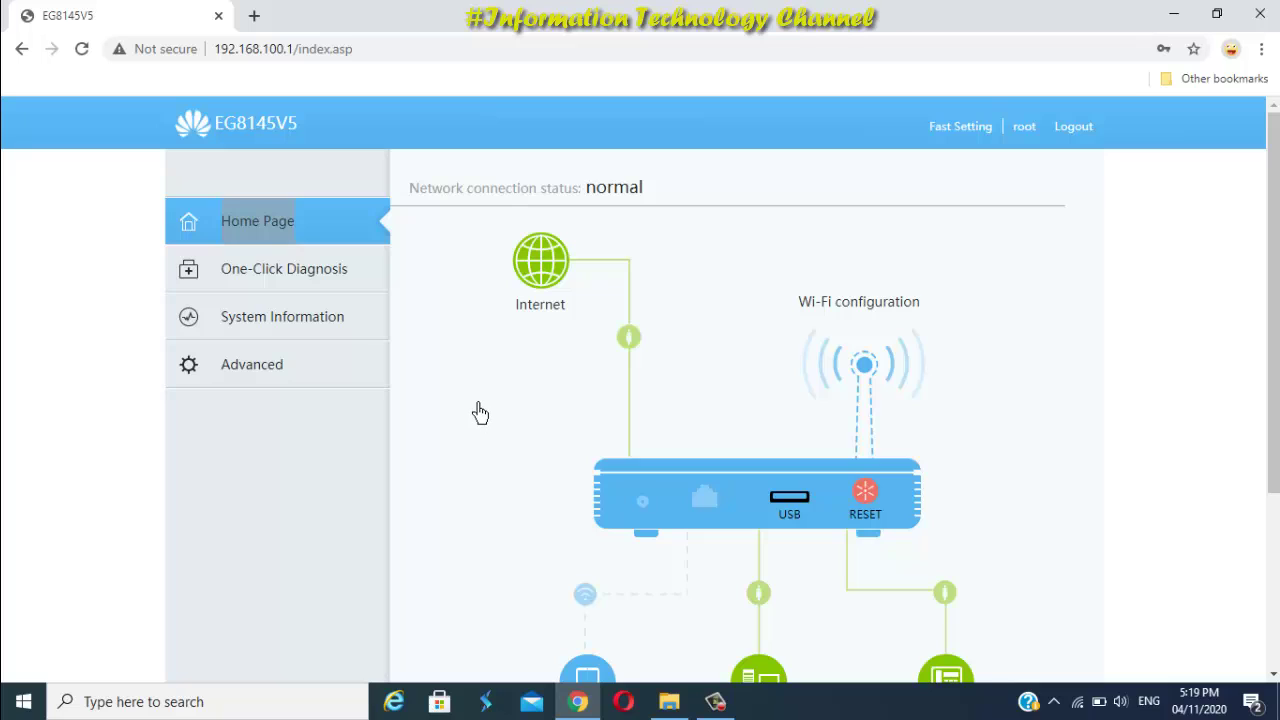
- In Advanced > WLAN 2.4G Basic Network Settings, rename the SSID to ITC NEW 2.4G
{"action": "left_click", "coordinate": [291, 388]}
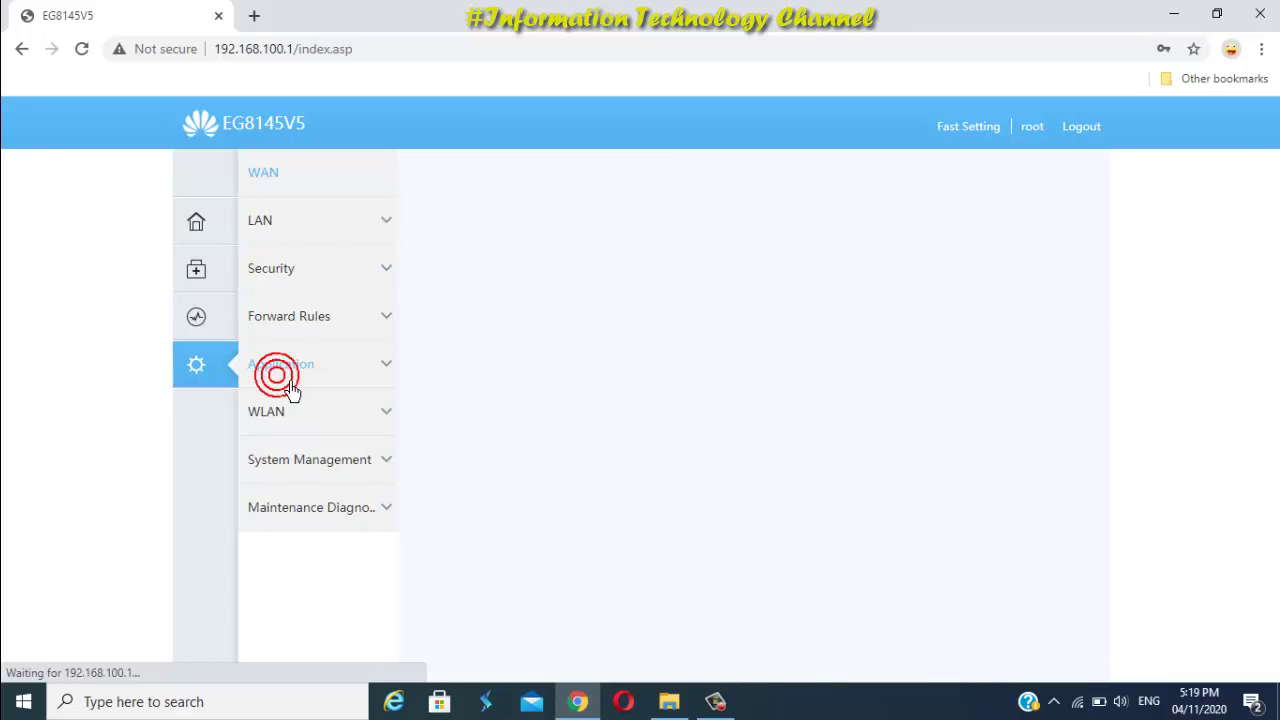
{"action": "left_click", "coordinate": [392, 425]}
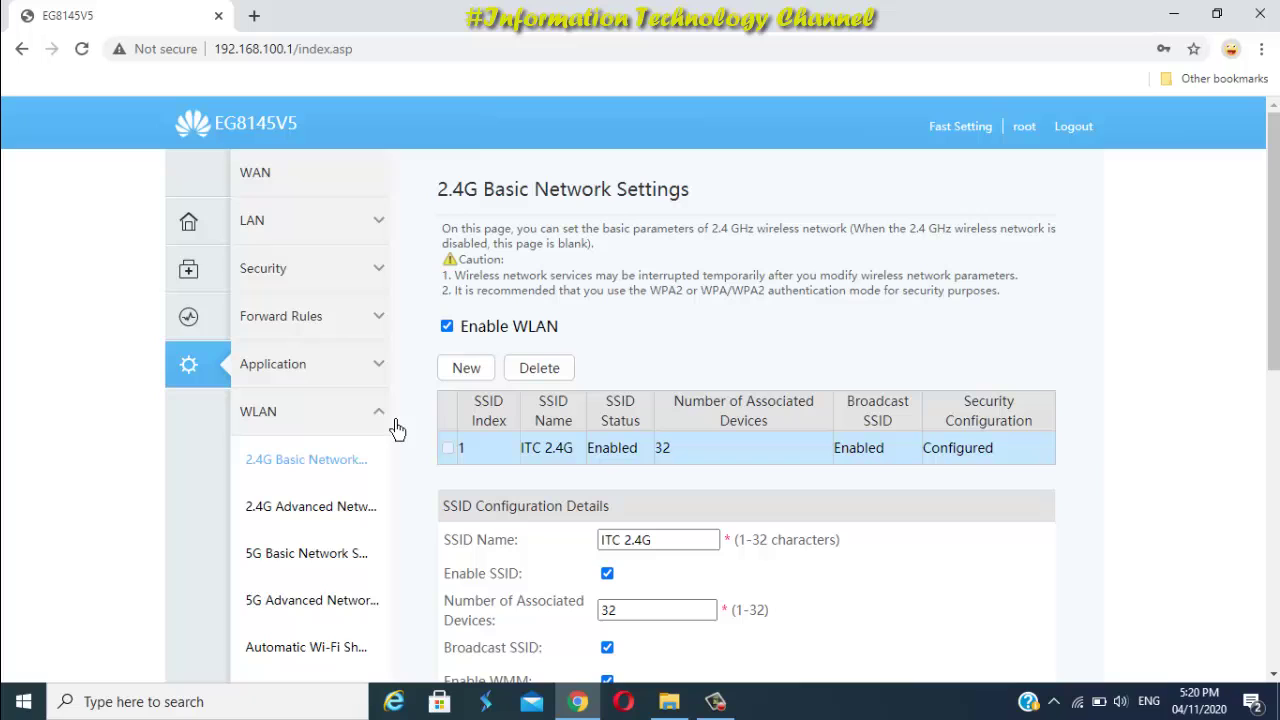
{"action": "left_click", "coordinate": [334, 470]}
{"action": "left_click", "coordinate": [634, 542]}
{"action": "type", "text": "New"}
{"action": "key", "text": "BackSpace"}
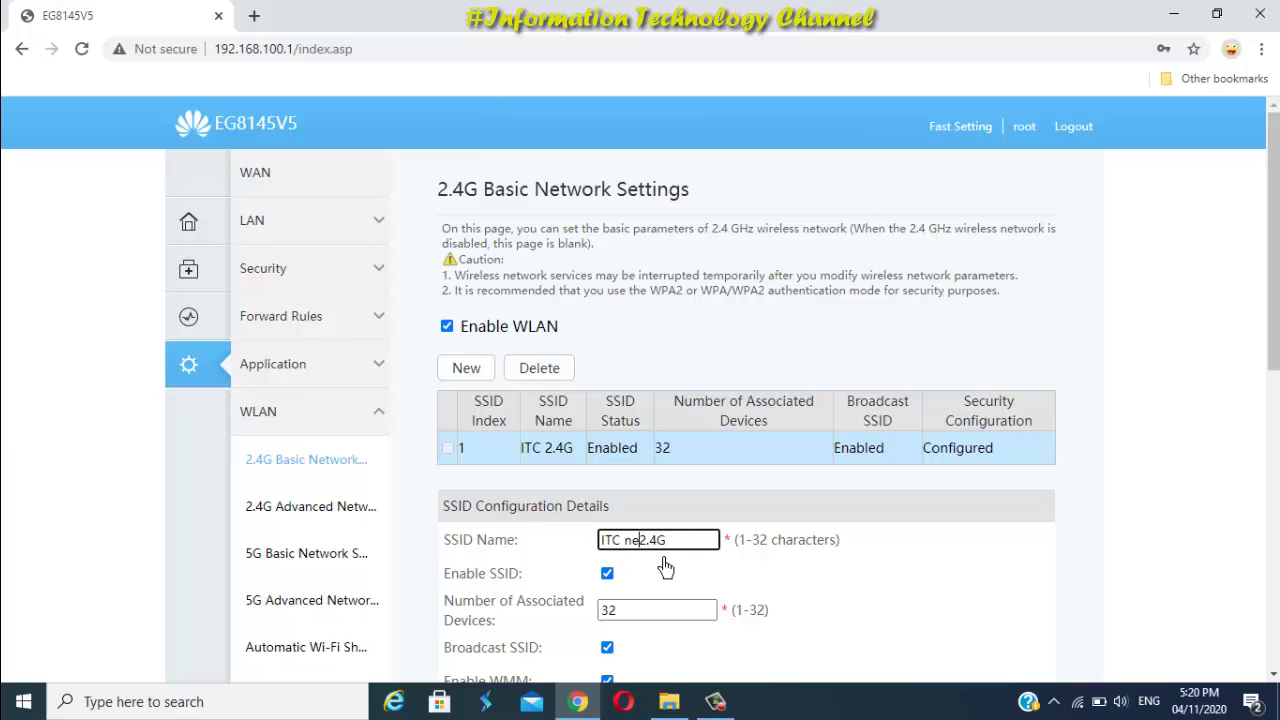
{"action": "key", "text": "BackSpace"}
{"action": "key", "text": "BackSpace"}
{"action": "type", "text": "NEW"}
{"action": "mouse_move", "coordinate": [884, 563]}
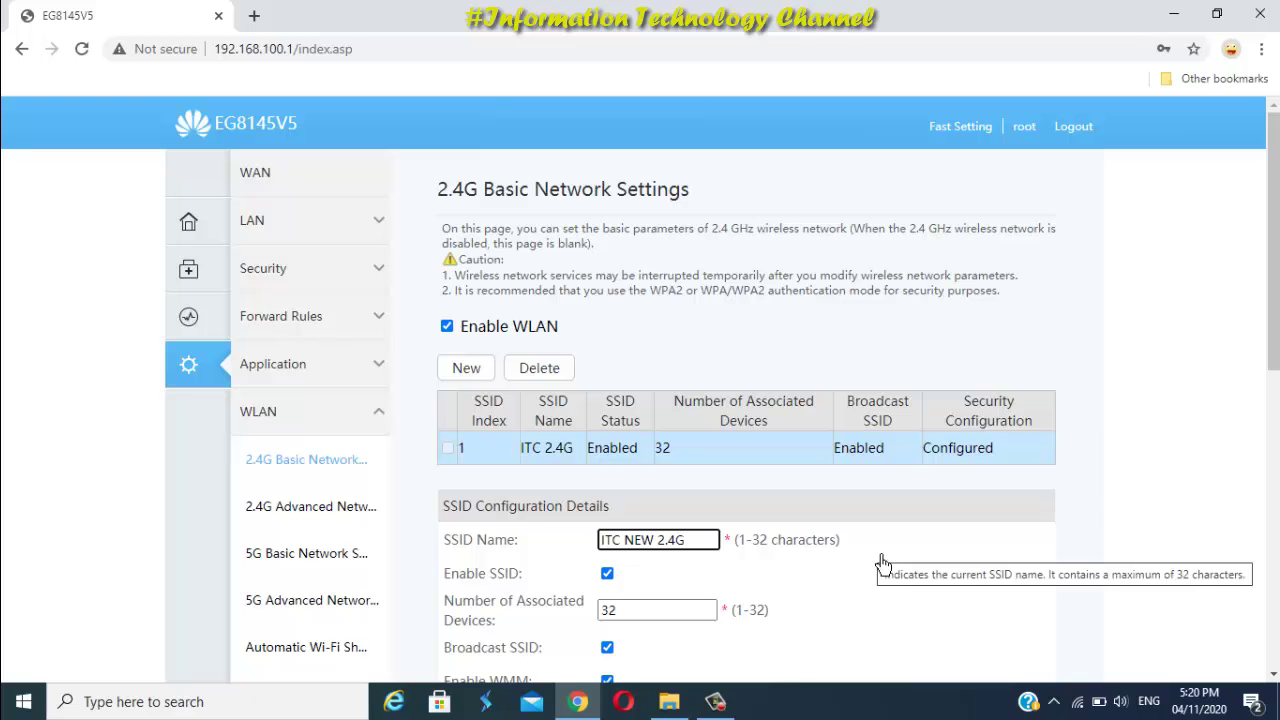
- Change the 2.4G WPA pre-shared key to the new password and apply the settings
{"action": "scroll", "coordinate": [893, 565], "scroll_direction": "down", "scroll_amount": 2}
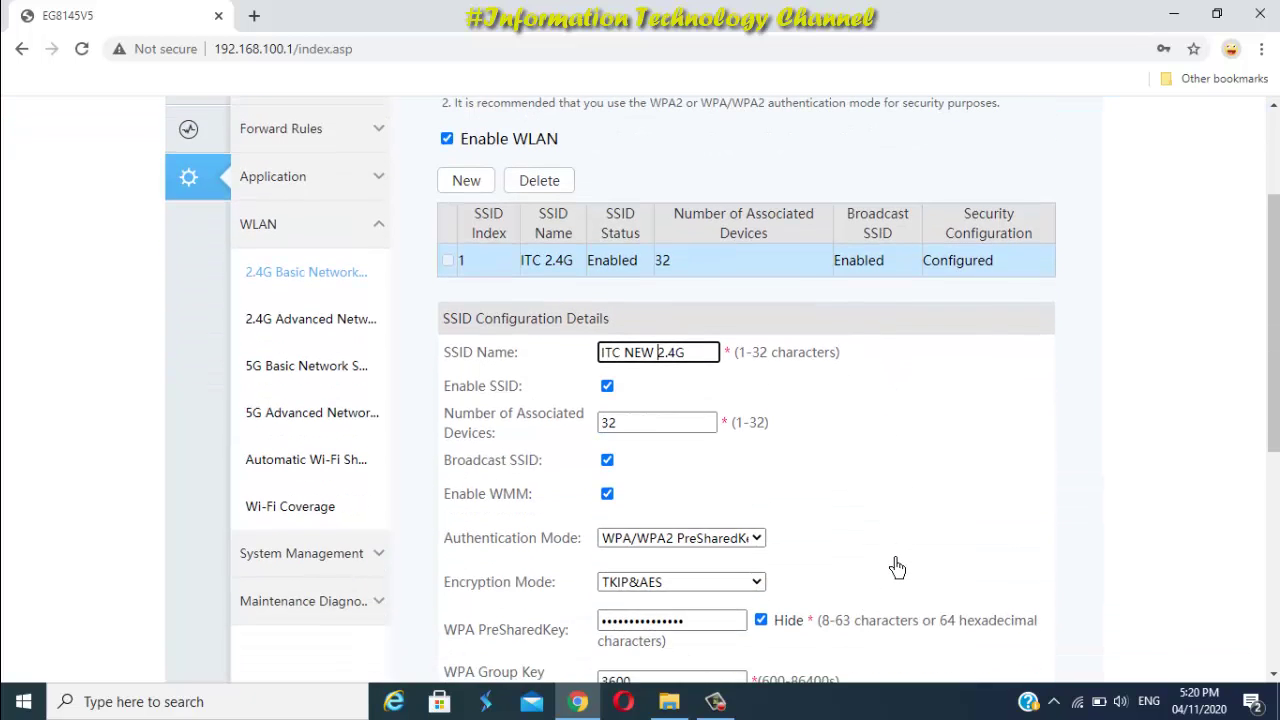
{"action": "scroll", "coordinate": [895, 567], "scroll_direction": "down", "scroll_amount": 1}
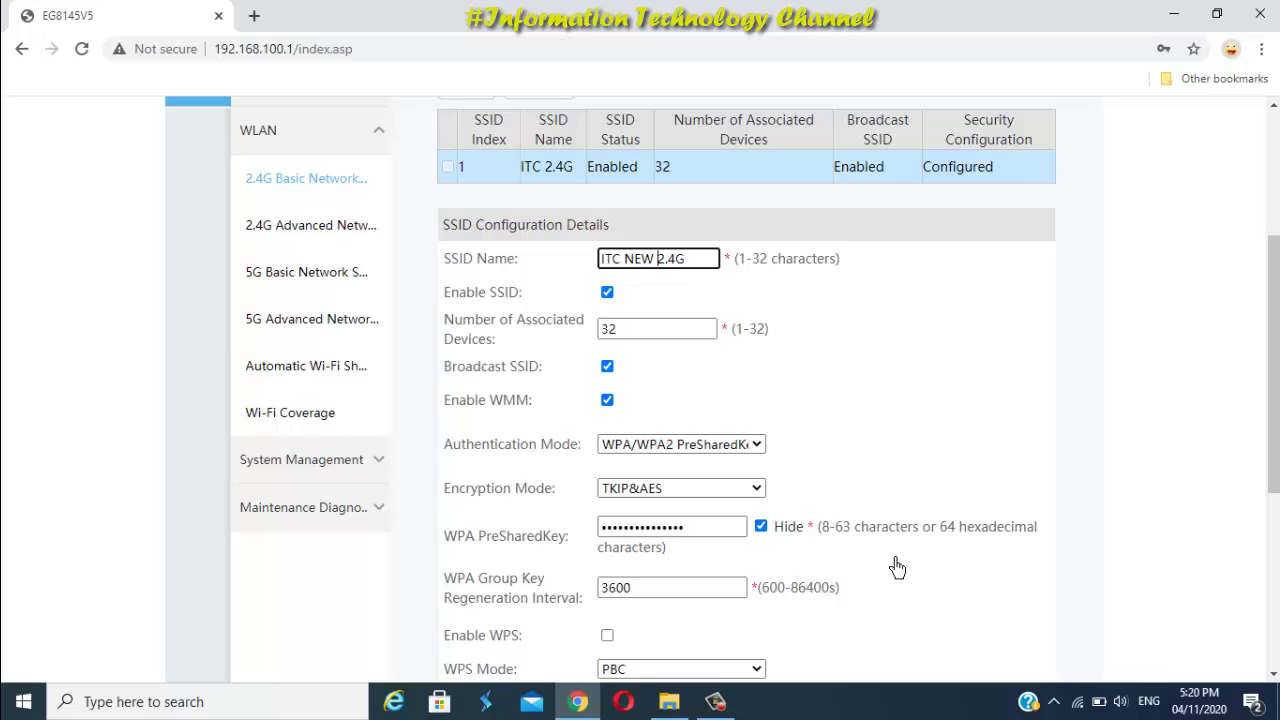
{"action": "scroll", "coordinate": [897, 567], "scroll_direction": "down", "scroll_amount": 1}
{"action": "scroll", "coordinate": [897, 567], "scroll_direction": "down", "scroll_amount": 1}
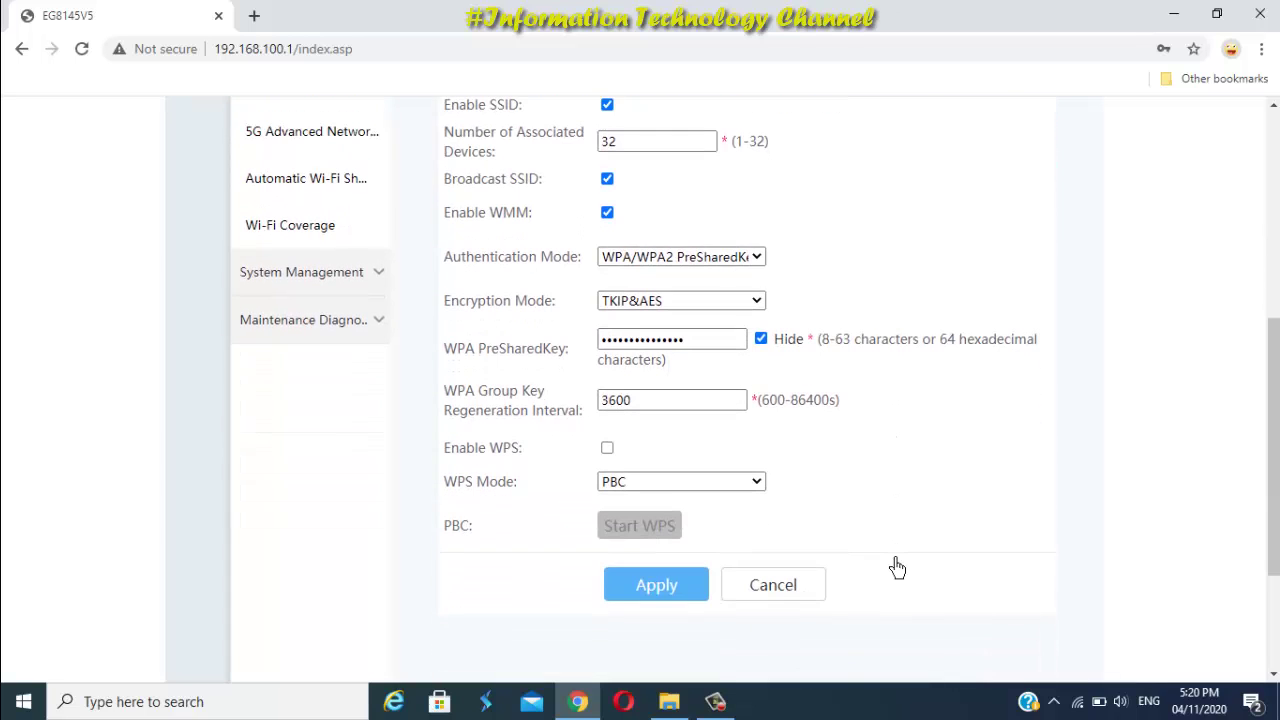
{"action": "scroll", "coordinate": [897, 567], "scroll_direction": "up", "scroll_amount": 1}
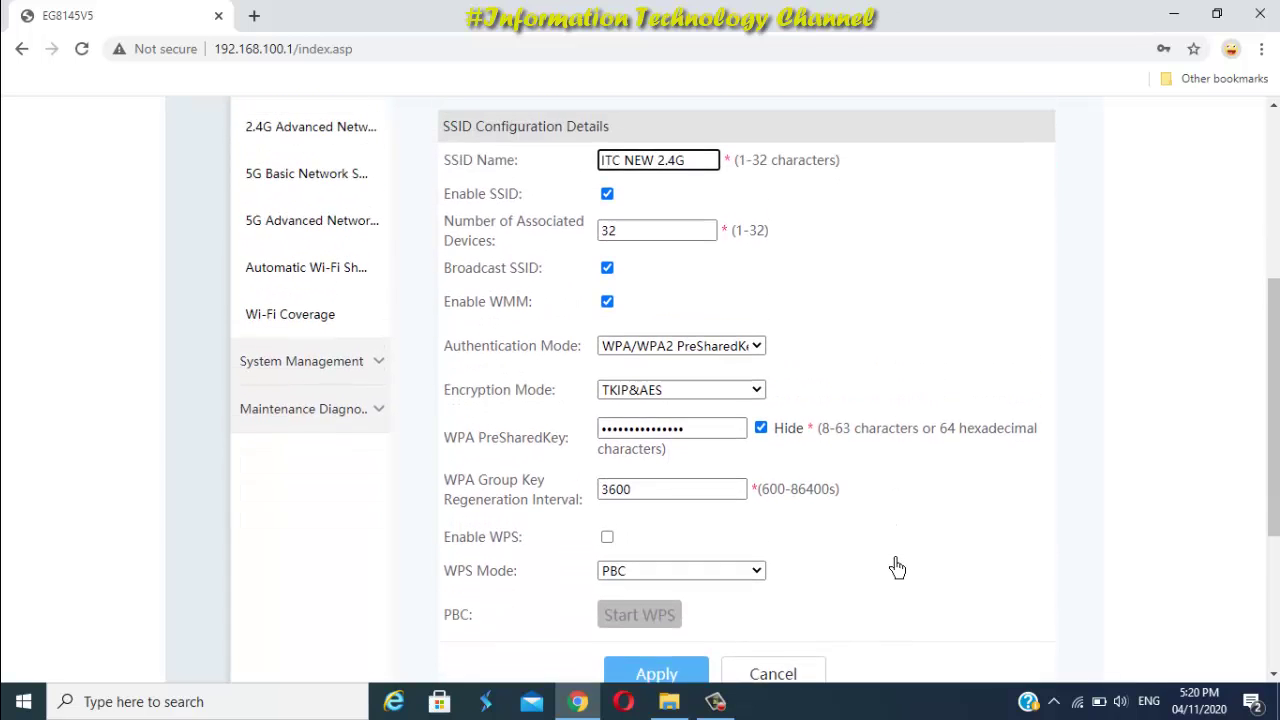
{"action": "left_click", "coordinate": [761, 434]}
{"action": "left_click", "coordinate": [740, 445]}
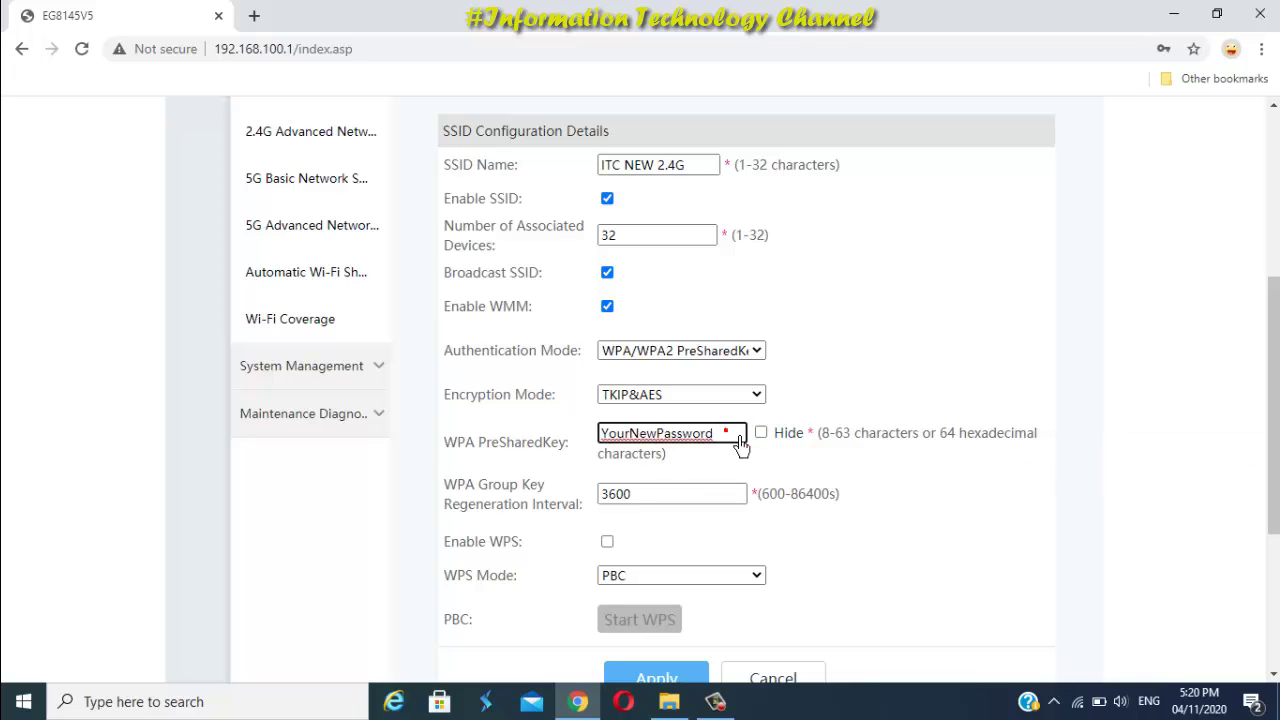
{"action": "scroll", "coordinate": [895, 535], "scroll_direction": "down", "scroll_amount": 1}
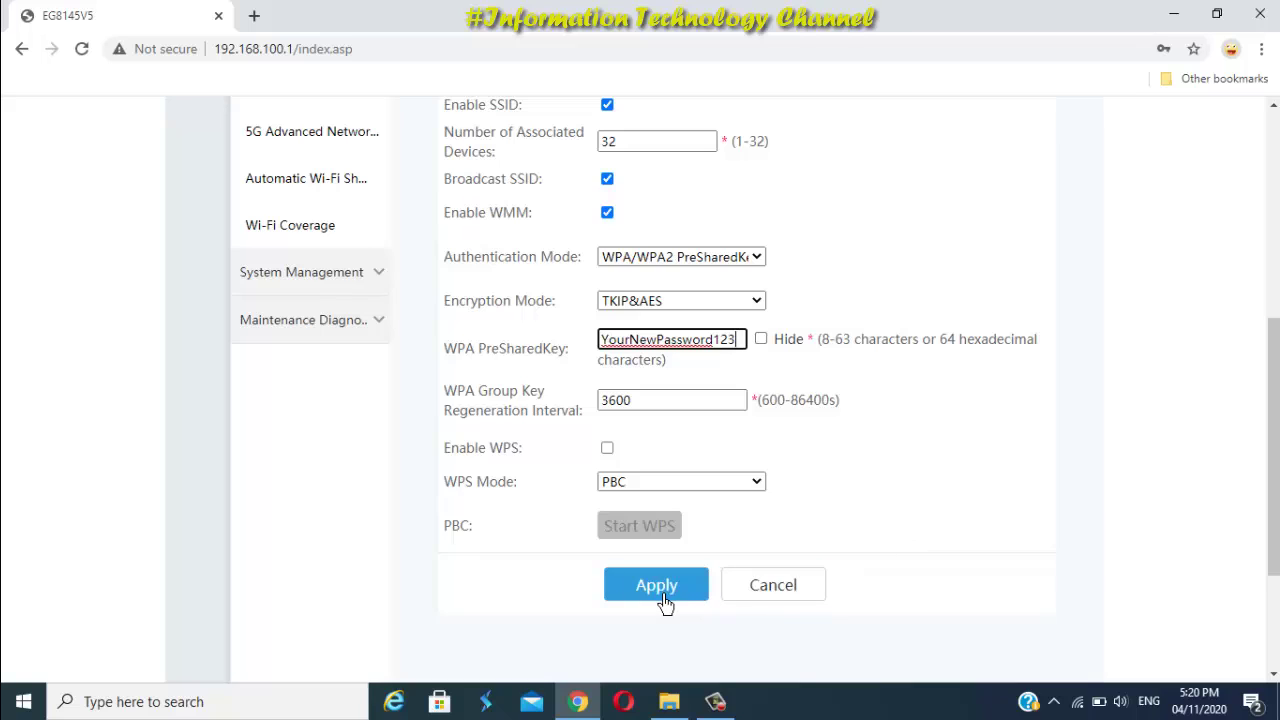
{"action": "left_click", "coordinate": [665, 598]}
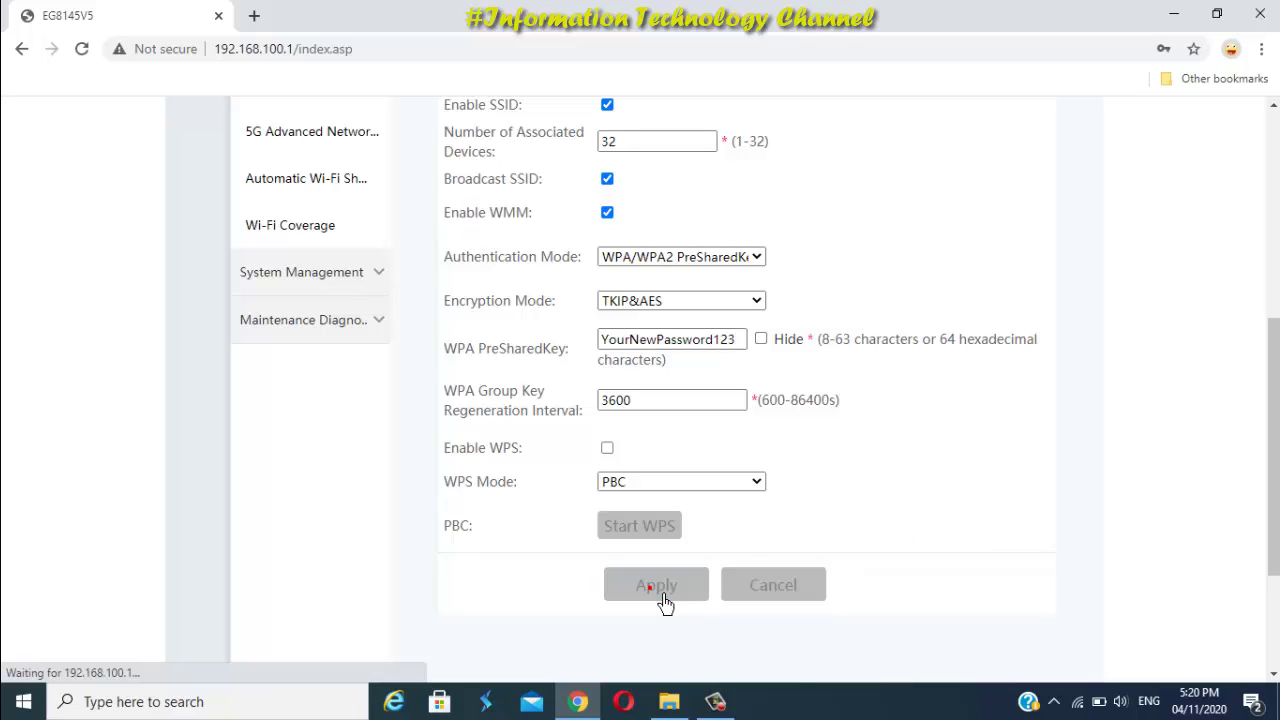
{"action": "left_click", "coordinate": [665, 598]}
- Connect the PC to ITC NEW 2.4G with its new key, then reload the router page
{"action": "left_click", "coordinate": [1080, 703]}
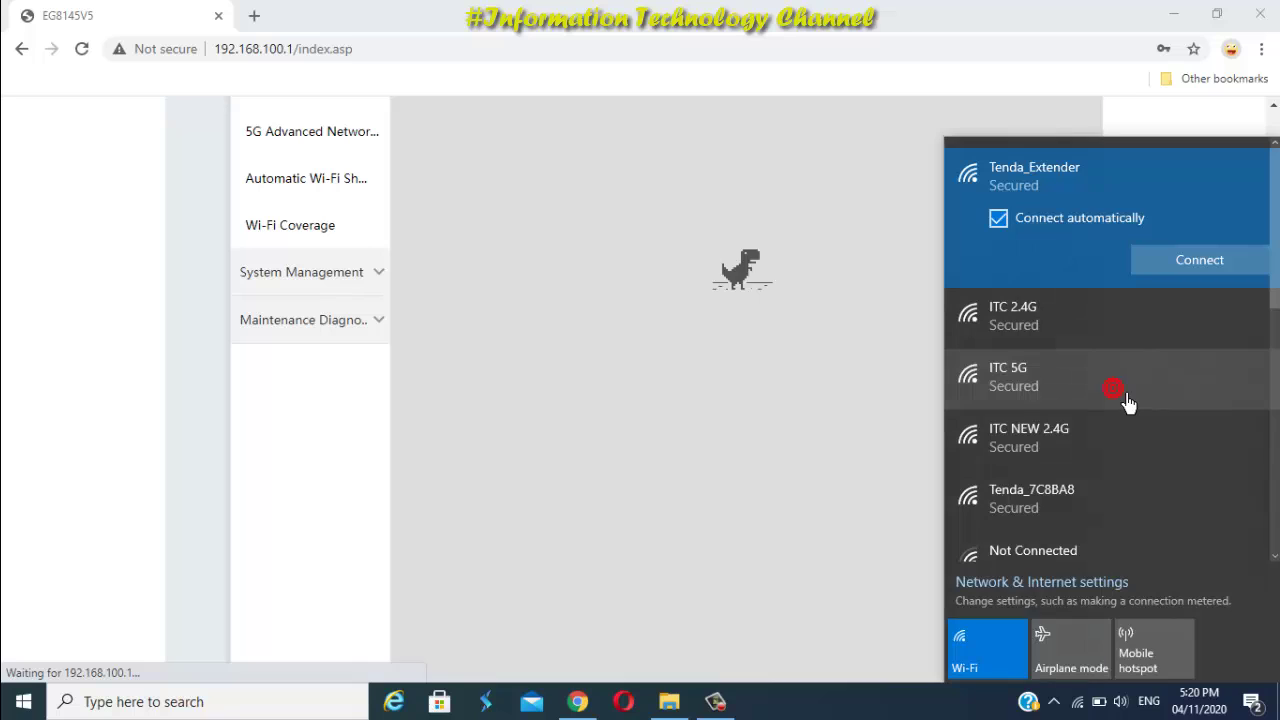
{"action": "left_click", "coordinate": [1093, 335]}
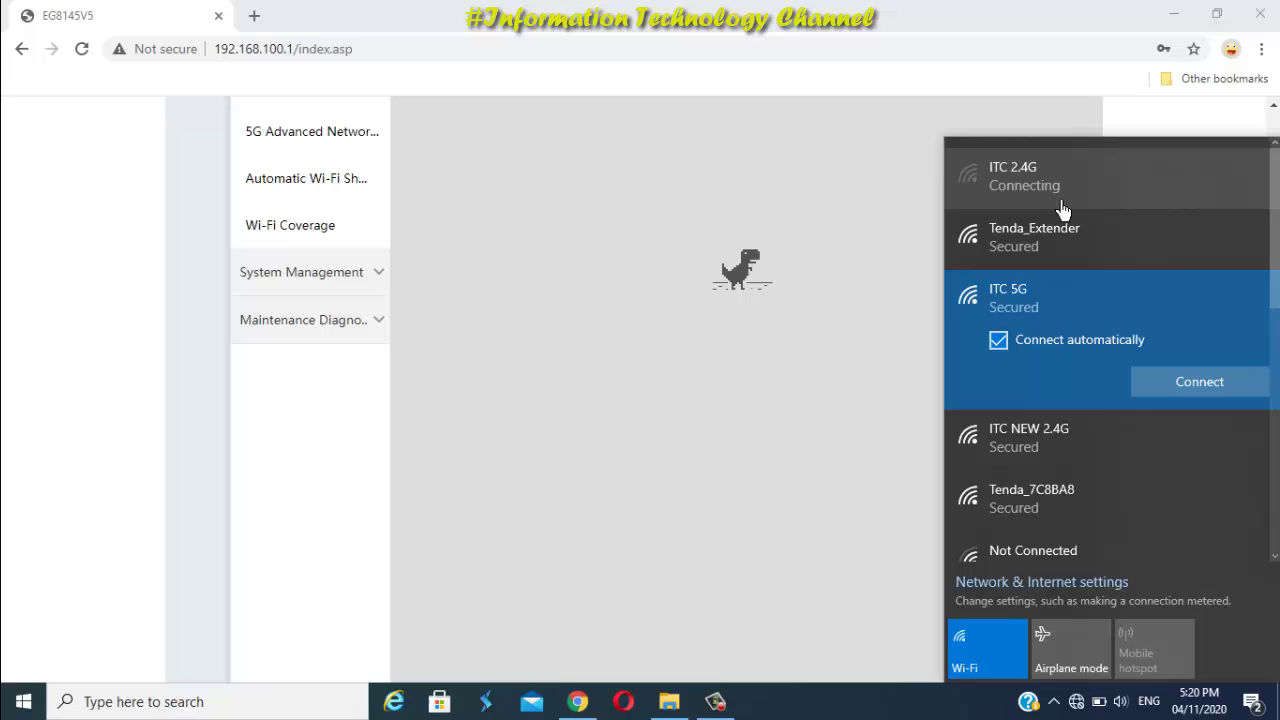
{"action": "left_click", "coordinate": [1118, 199]}
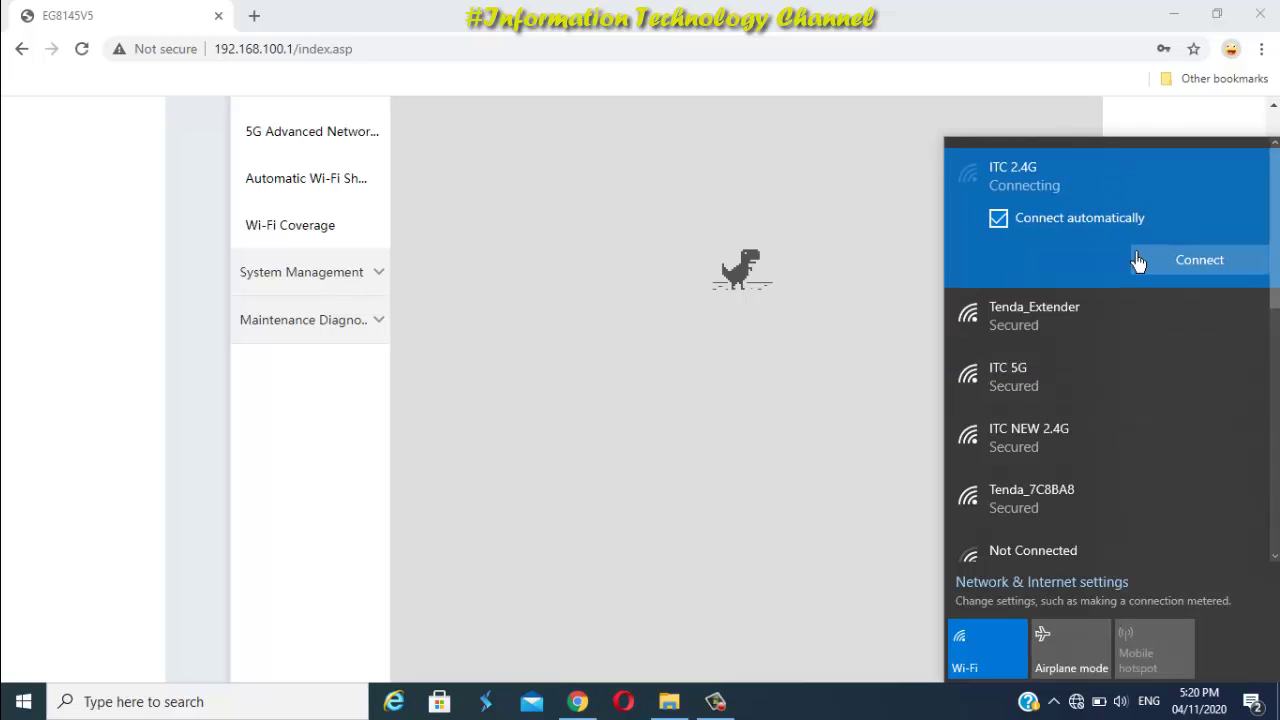
{"action": "left_click", "coordinate": [1097, 445]}
{"action": "left_click", "coordinate": [1180, 450]}
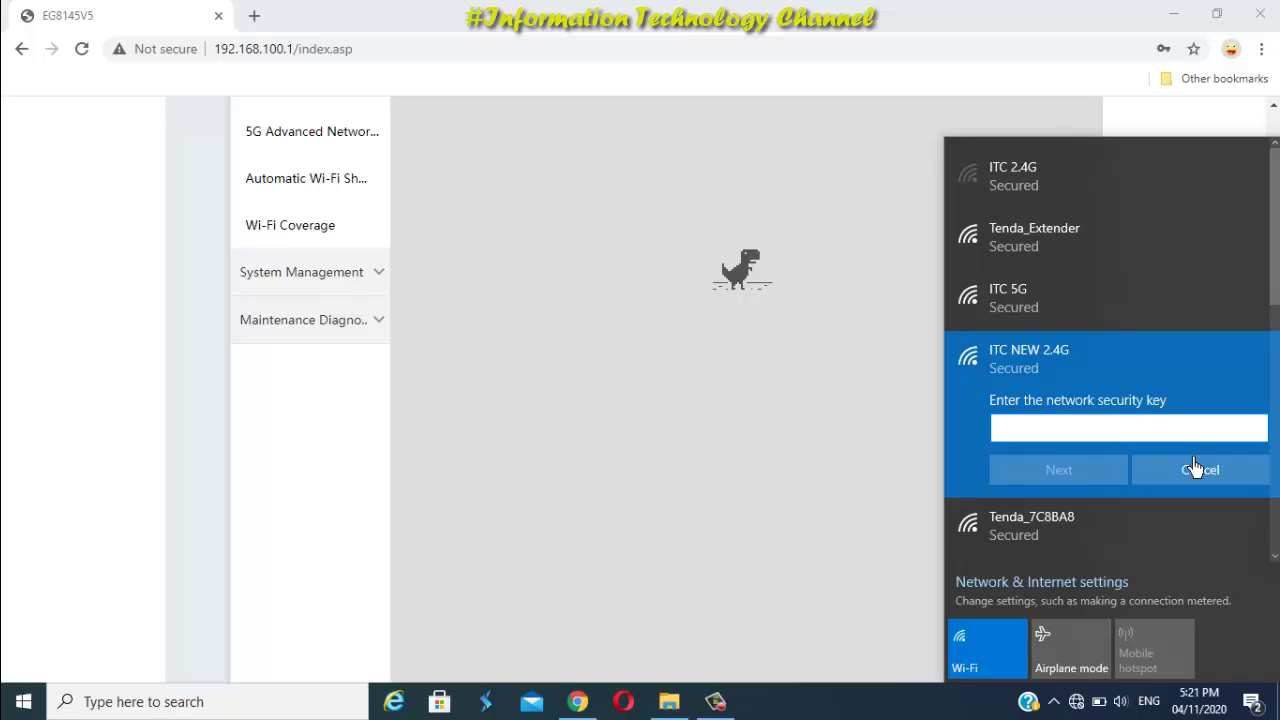
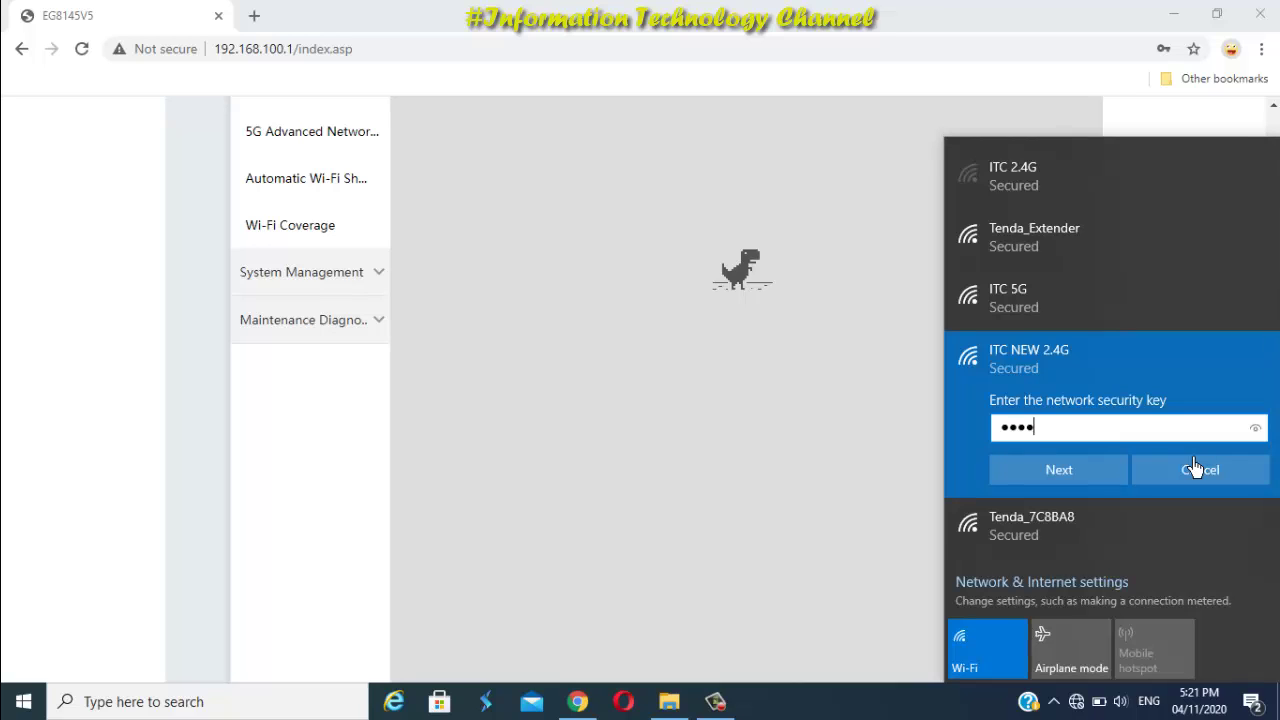
{"action": "left_click", "coordinate": [1266, 434]}
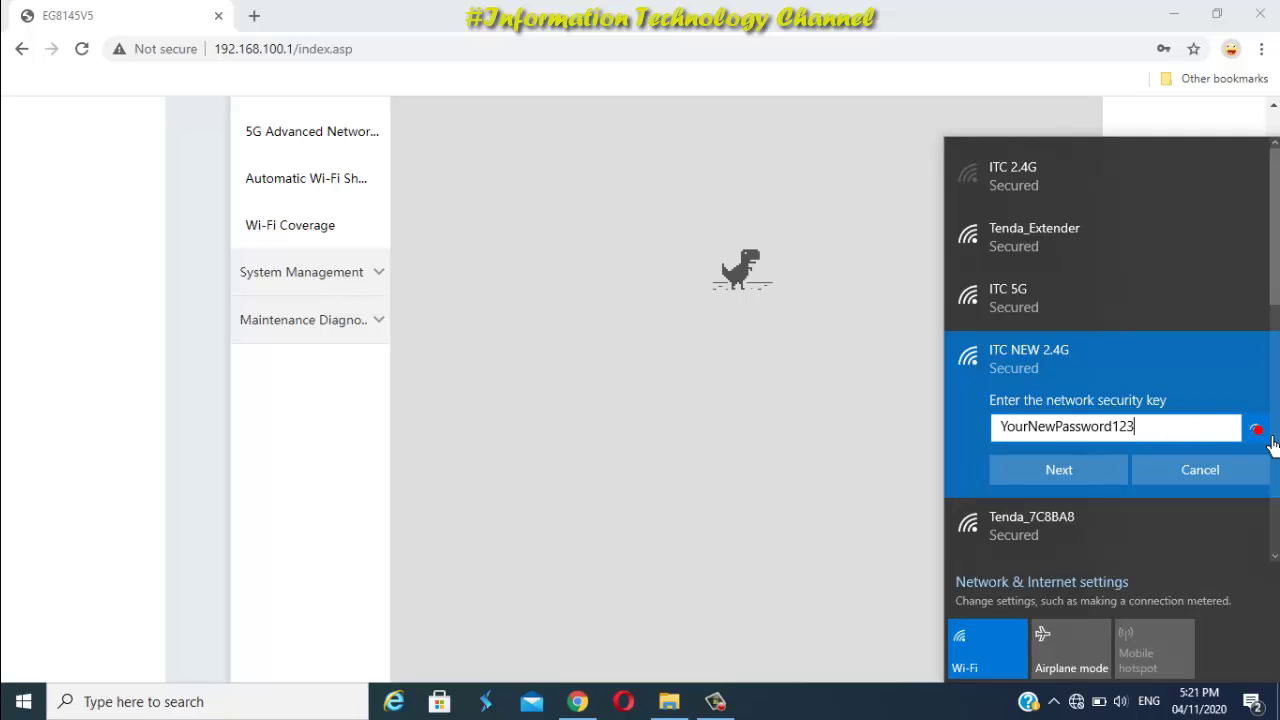
{"action": "left_click", "coordinate": [1068, 478]}
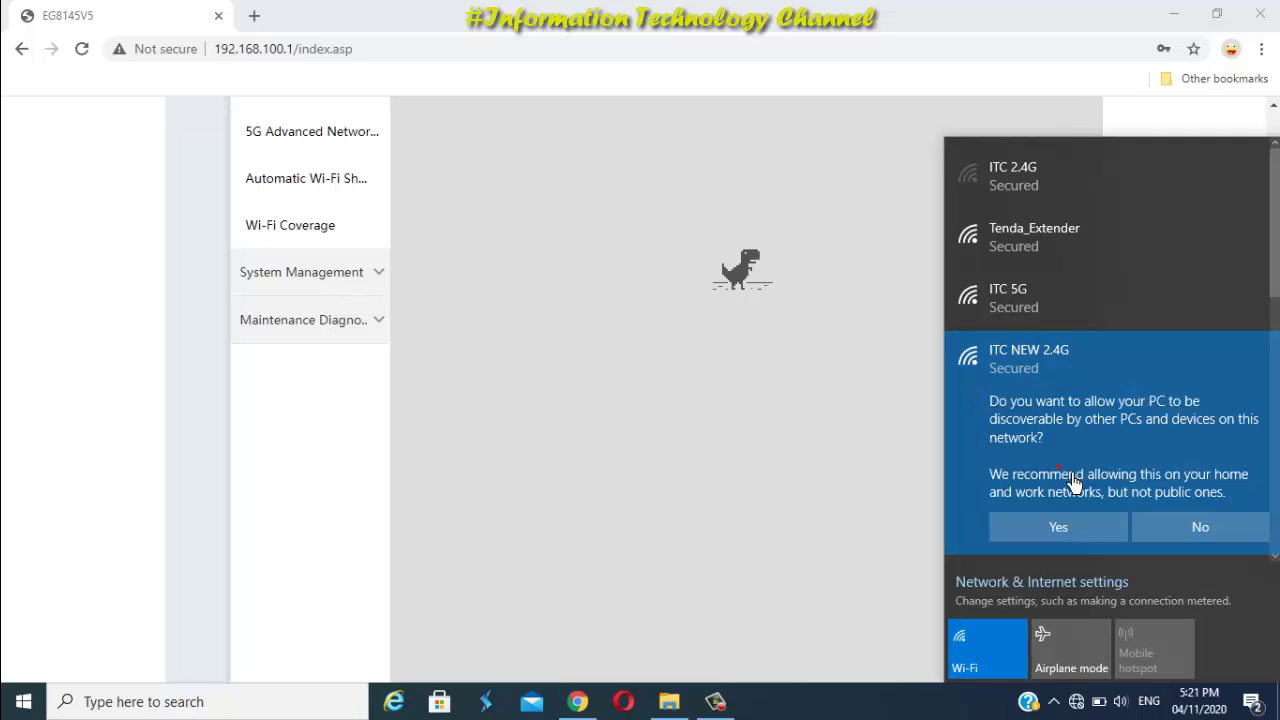
{"action": "left_click", "coordinate": [1195, 530]}
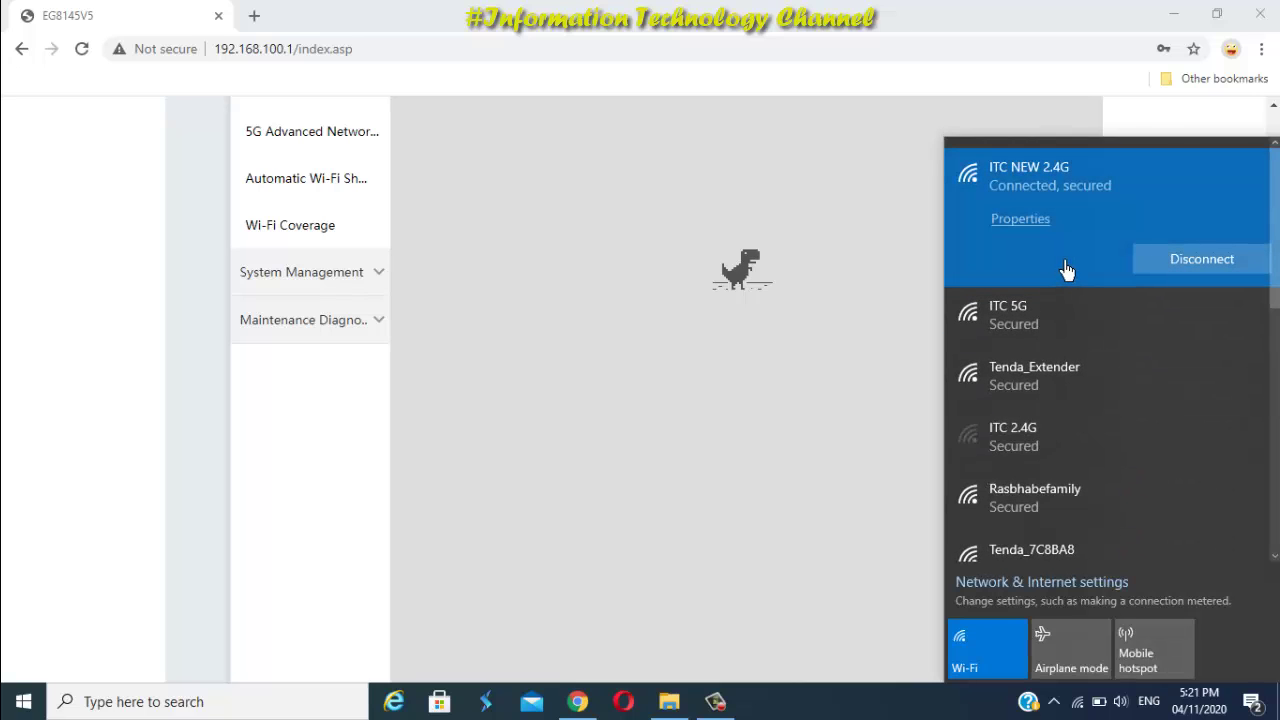
{"action": "left_click", "coordinate": [763, 392]}
{"action": "left_click", "coordinate": [82, 49]}
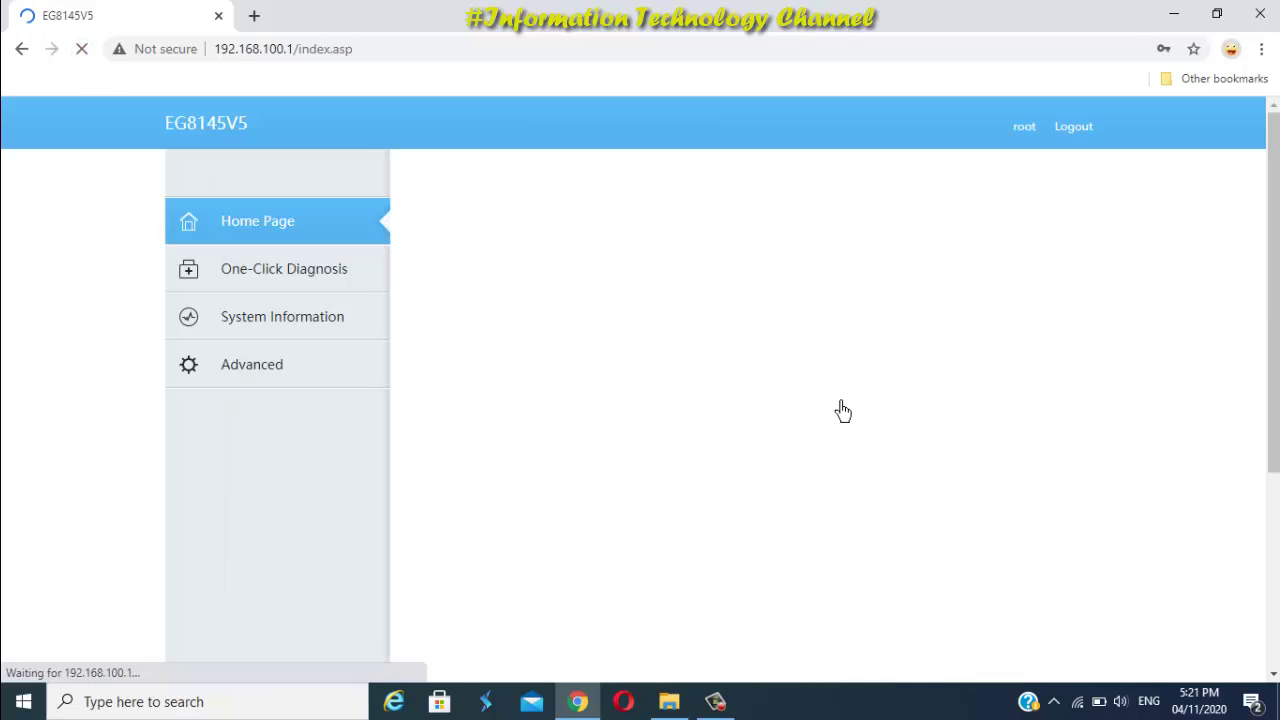
- Go through Advanced > WLAN to the 5G Basic Network Settings page for ITC 5G
{"action": "scroll", "coordinate": [842, 410], "scroll_direction": "down", "scroll_amount": 3}
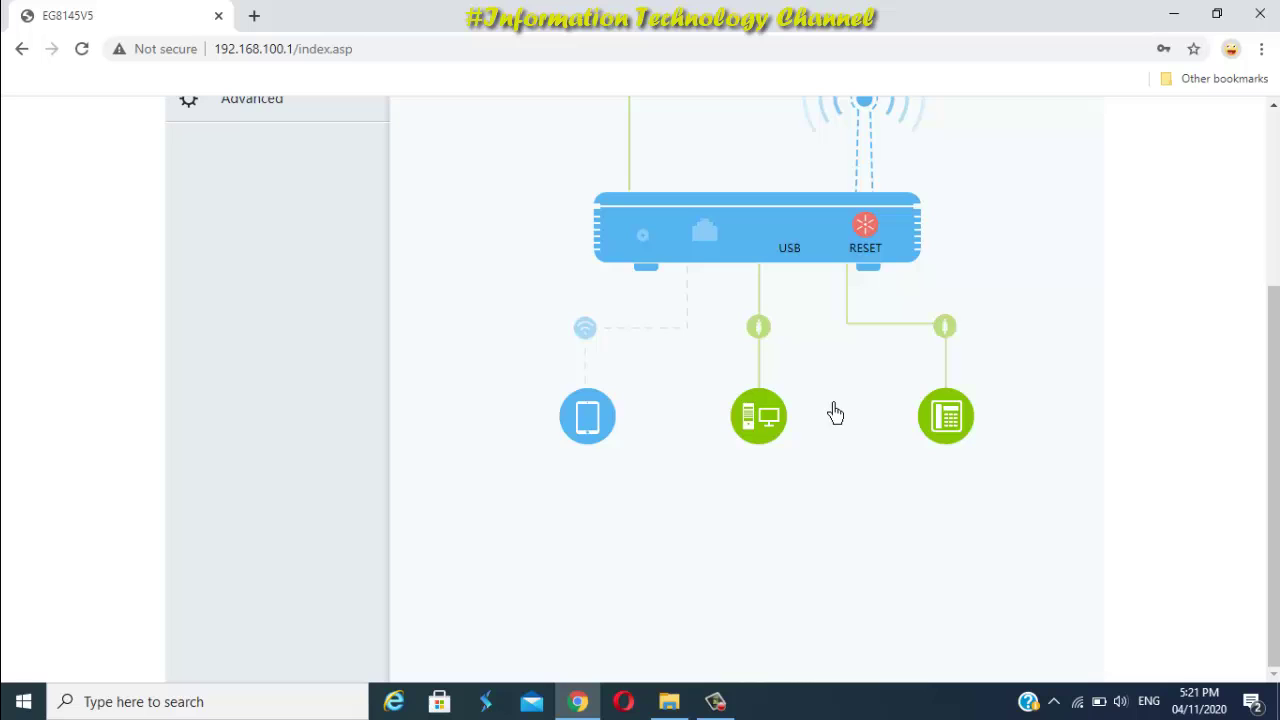
{"action": "scroll", "coordinate": [560, 434], "scroll_direction": "up", "scroll_amount": 2}
{"action": "scroll", "coordinate": [573, 440], "scroll_direction": "up", "scroll_amount": 1}
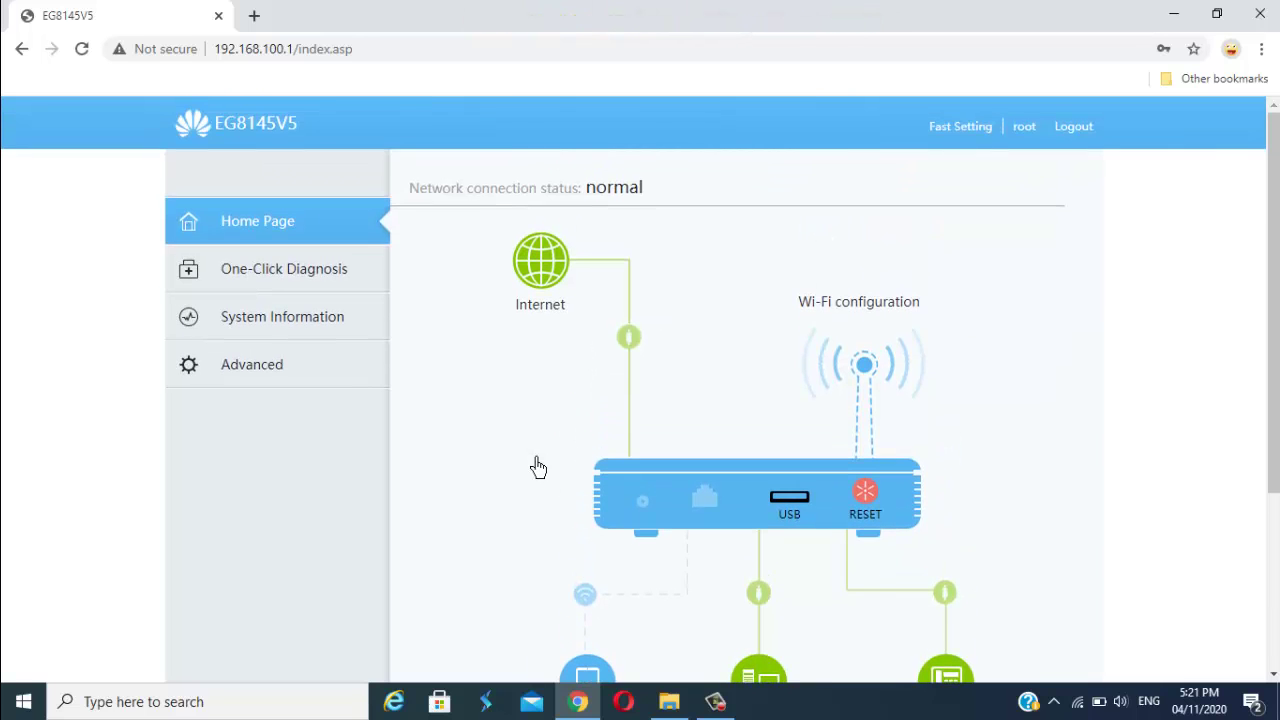
{"action": "left_click", "coordinate": [303, 386]}
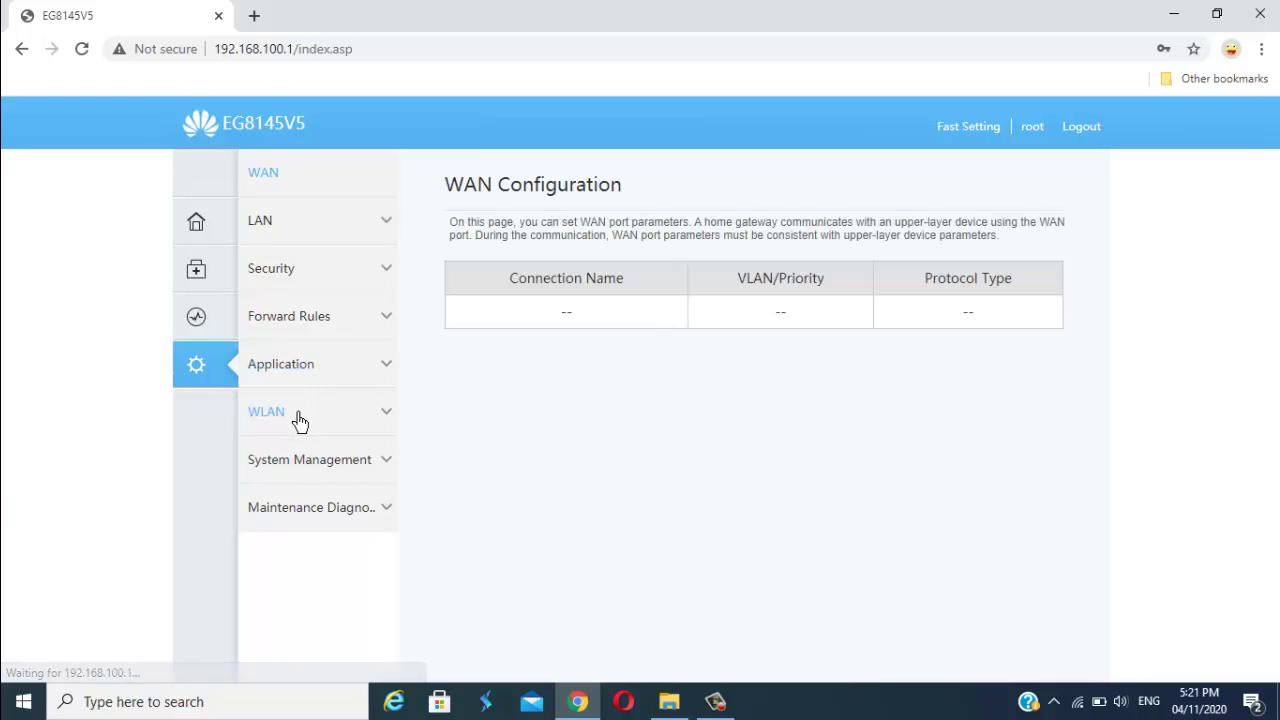
{"action": "left_click", "coordinate": [300, 421]}
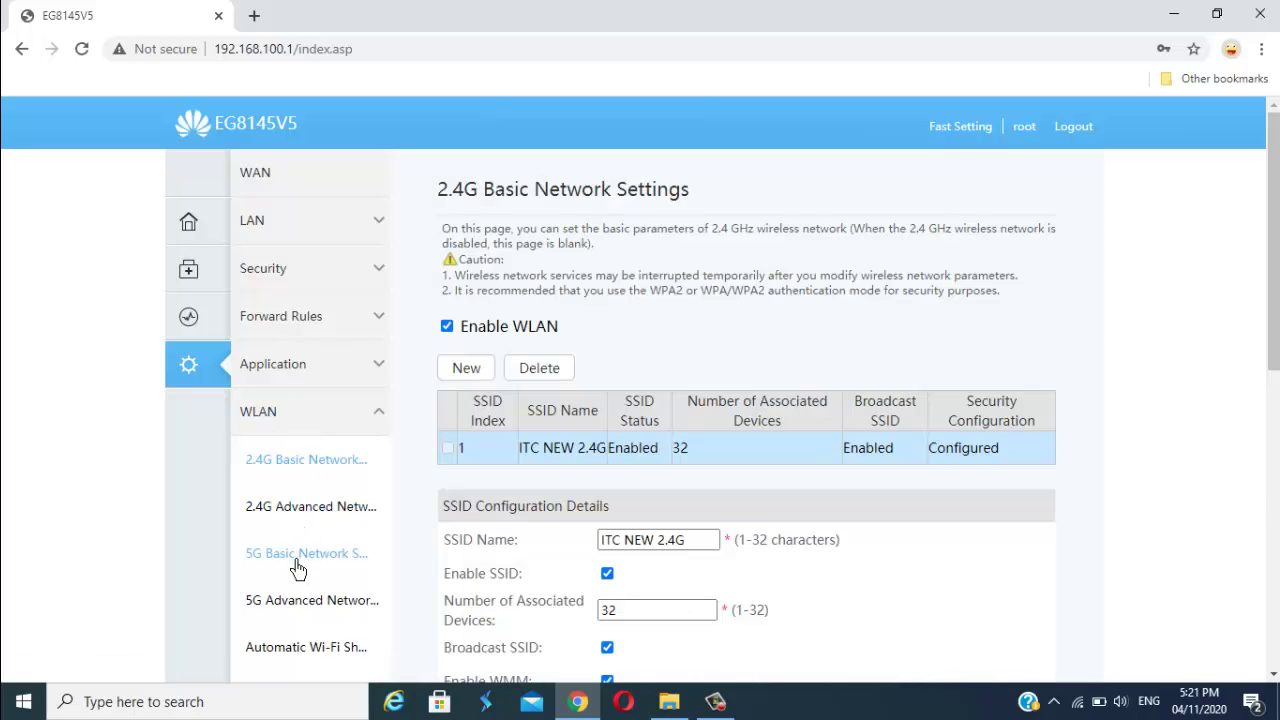
{"action": "left_click", "coordinate": [294, 570]}
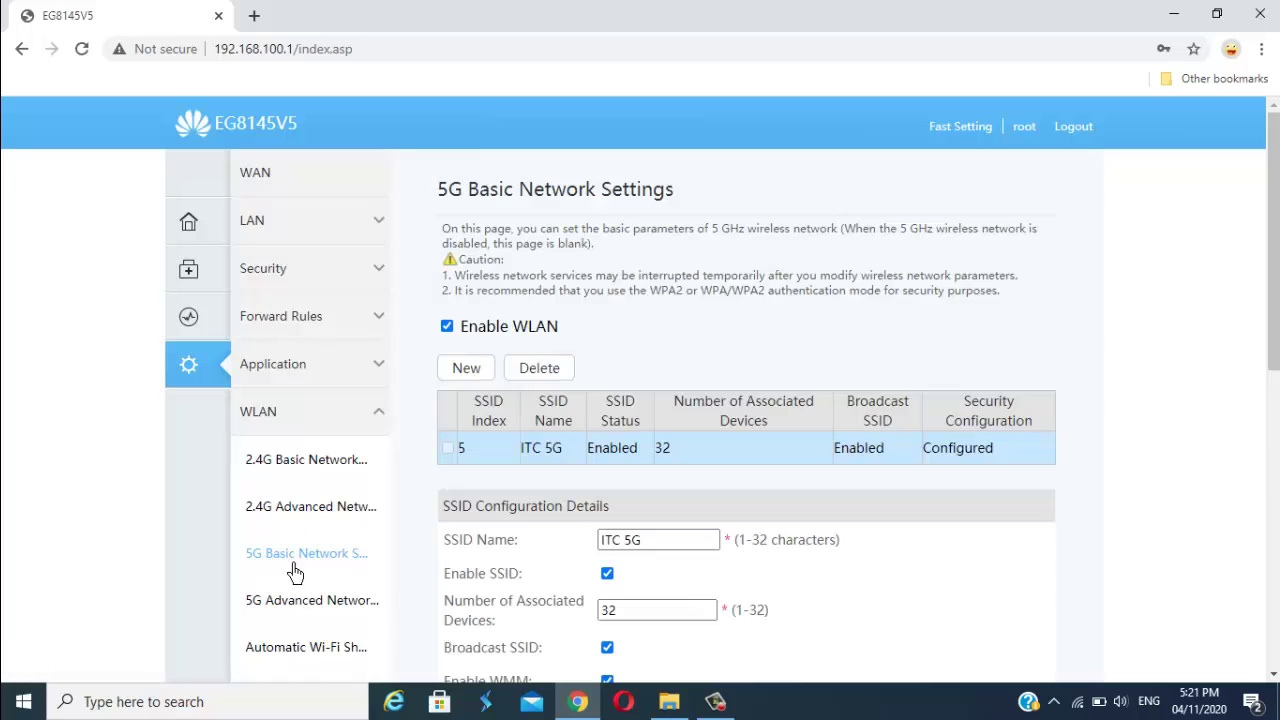
{"action": "scroll", "coordinate": [946, 554], "scroll_direction": "down", "scroll_amount": 1}
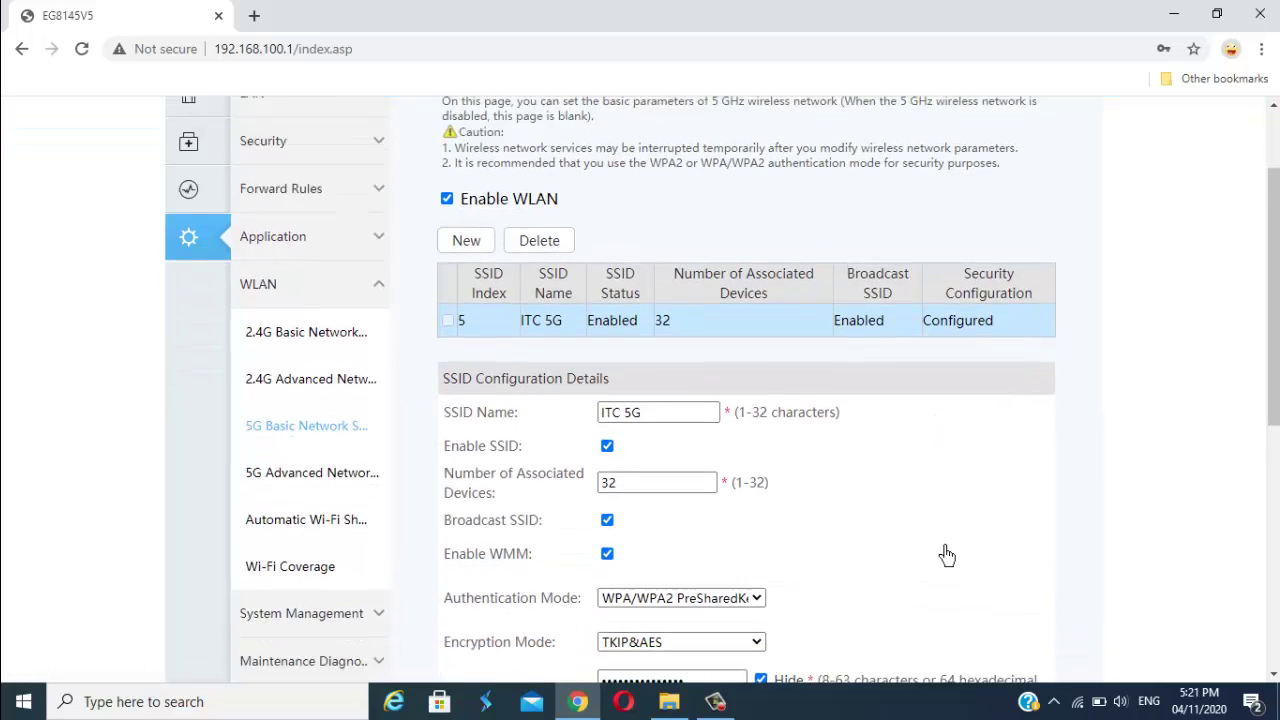
{"action": "scroll", "coordinate": [947, 555], "scroll_direction": "down", "scroll_amount": 2}
{"action": "scroll", "coordinate": [946, 554], "scroll_direction": "up", "scroll_amount": 1}
- Rename the 5G network's SSID to ITC 5G NEW
{"action": "left_click", "coordinate": [656, 353]}
{"action": "type", "text": "new"}
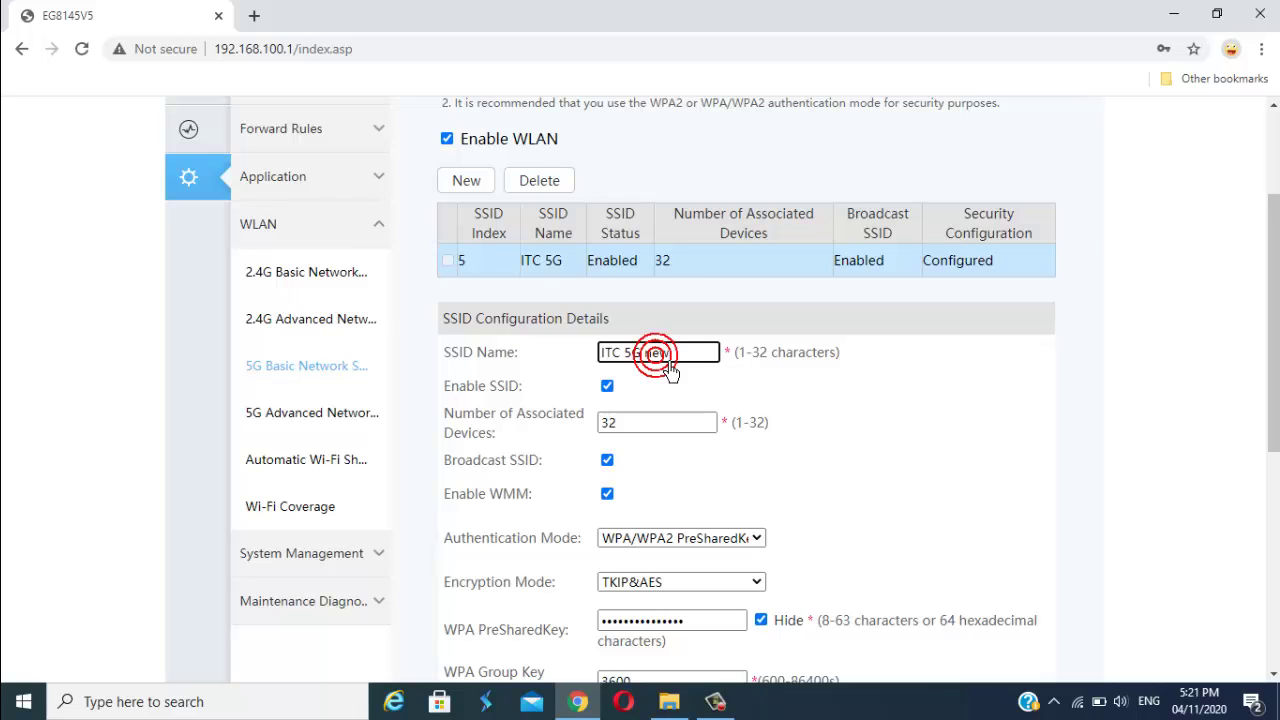
{"action": "key", "text": "BackSpace"}
{"action": "key", "text": "BackSpace"}
{"action": "left_click", "coordinate": [972, 490]}
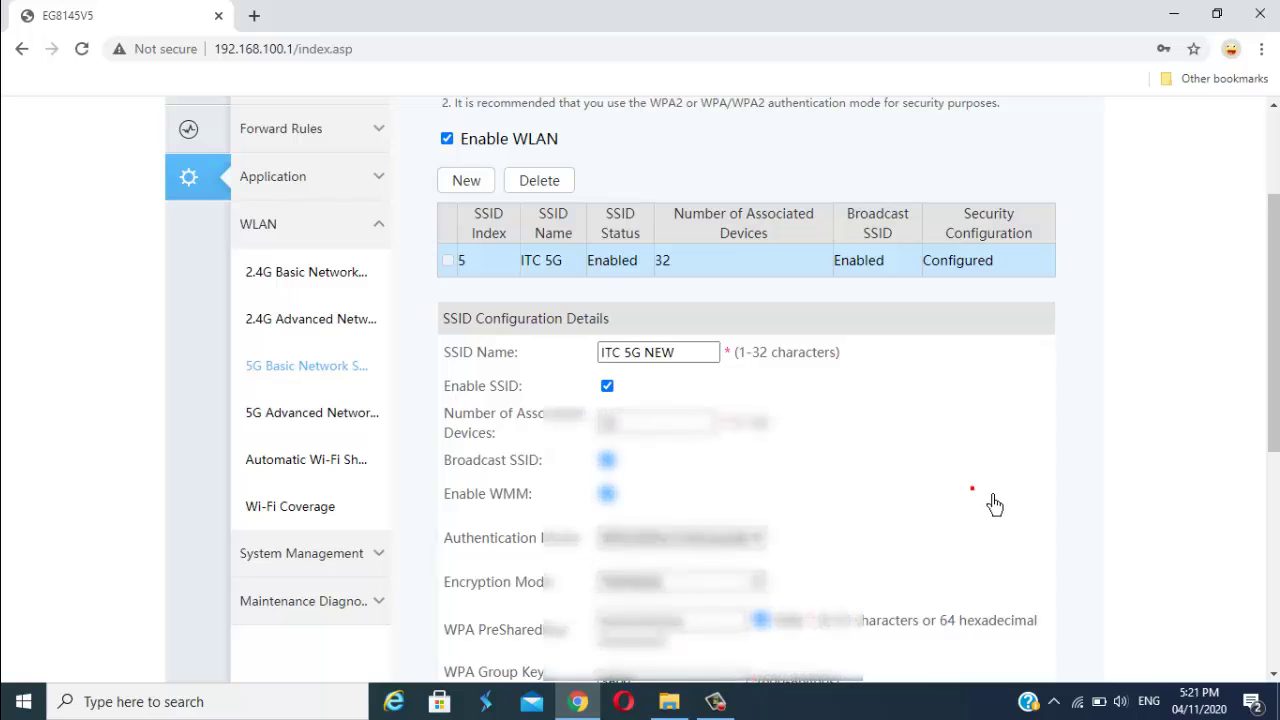
{"action": "scroll", "coordinate": [995, 505], "scroll_direction": "down", "scroll_amount": 1}
{"action": "scroll", "coordinate": [995, 505], "scroll_direction": "down", "scroll_amount": 1}
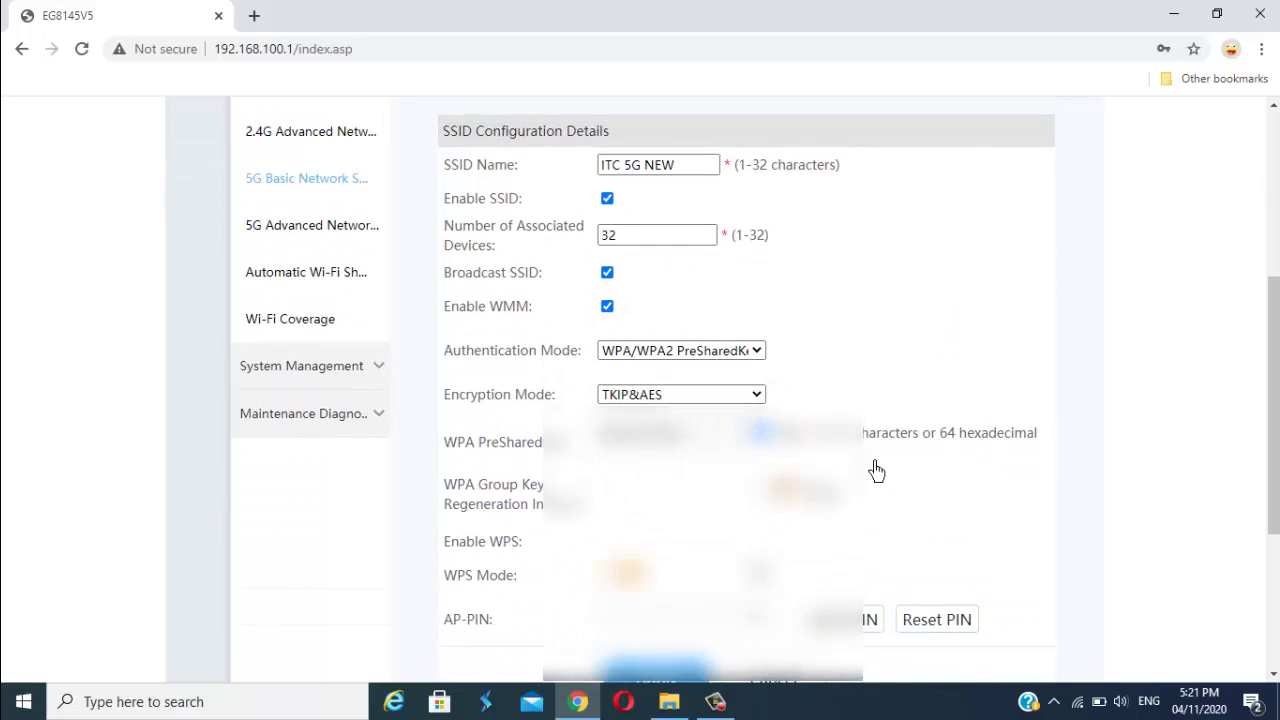
- Change the 5G WPA pre-shared key to the new password and apply the settings
{"action": "left_click", "coordinate": [760, 432]}
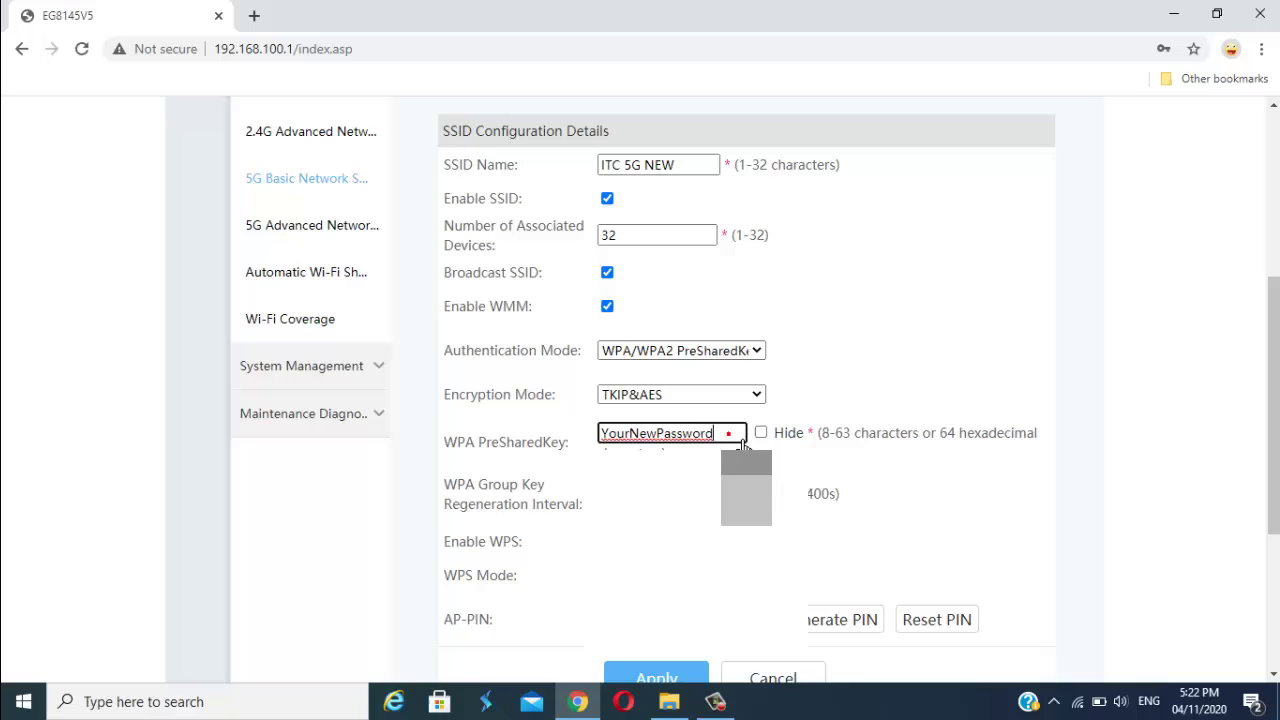
{"action": "type", "text": "NEW"}
{"action": "left_click", "coordinate": [958, 518]}
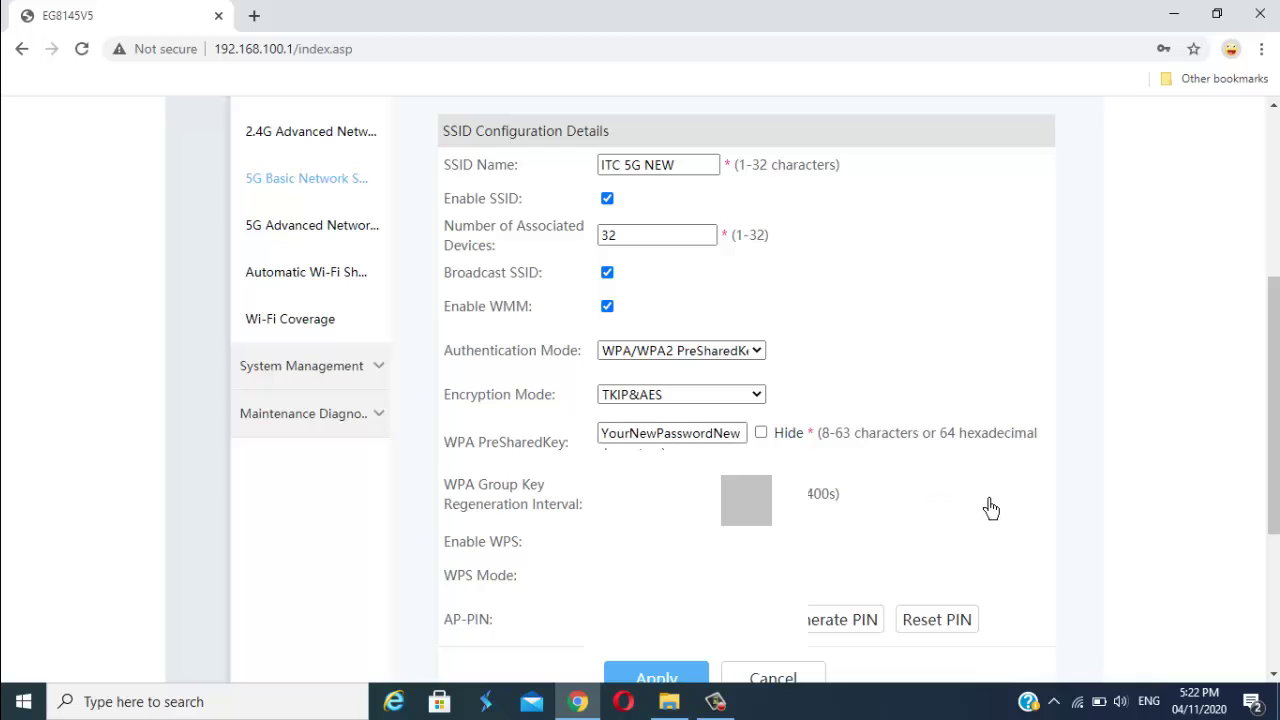
{"action": "scroll", "coordinate": [991, 510], "scroll_direction": "down", "scroll_amount": 1}
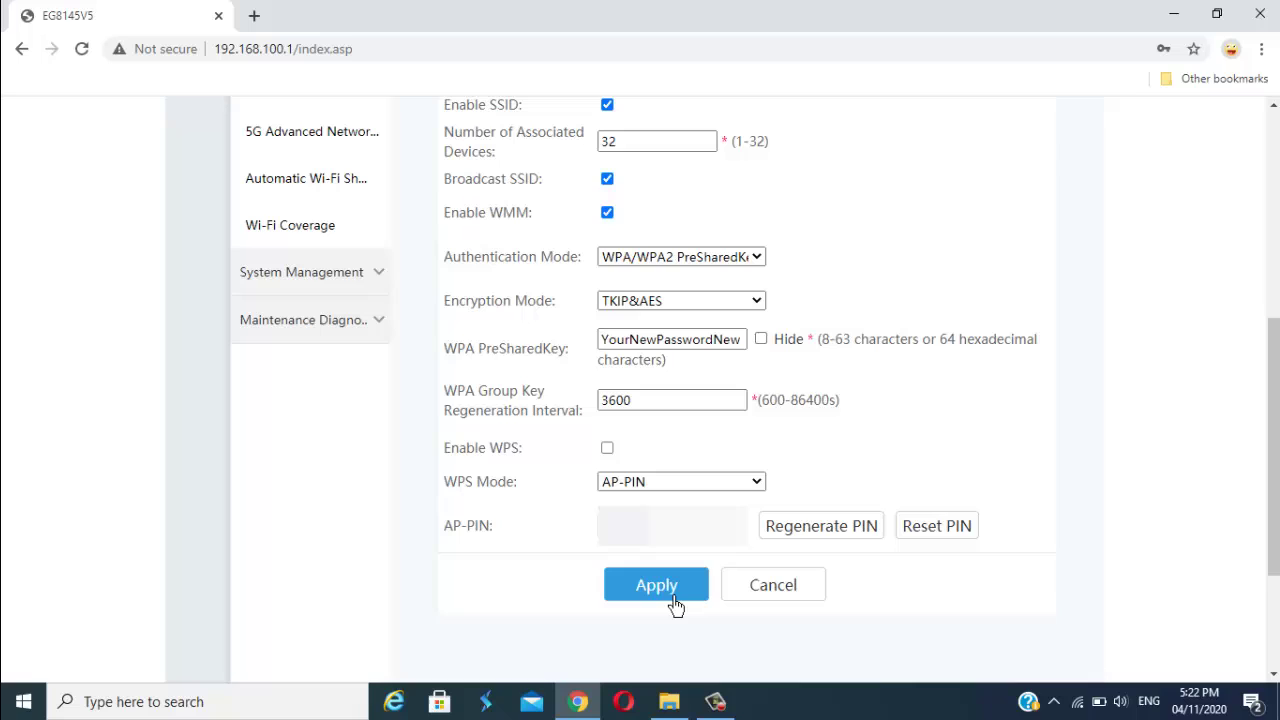
{"action": "left_click", "coordinate": [676, 600]}
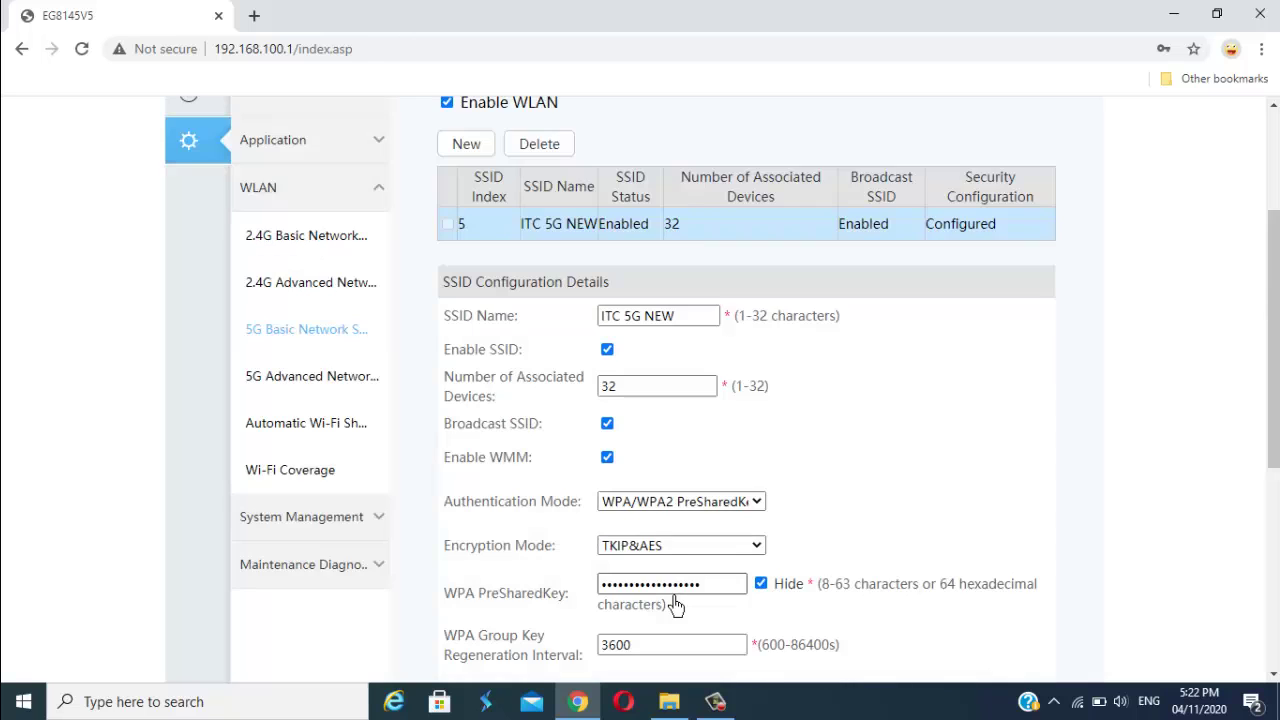
{"action": "scroll", "coordinate": [1062, 483], "scroll_direction": "up", "scroll_amount": 1}
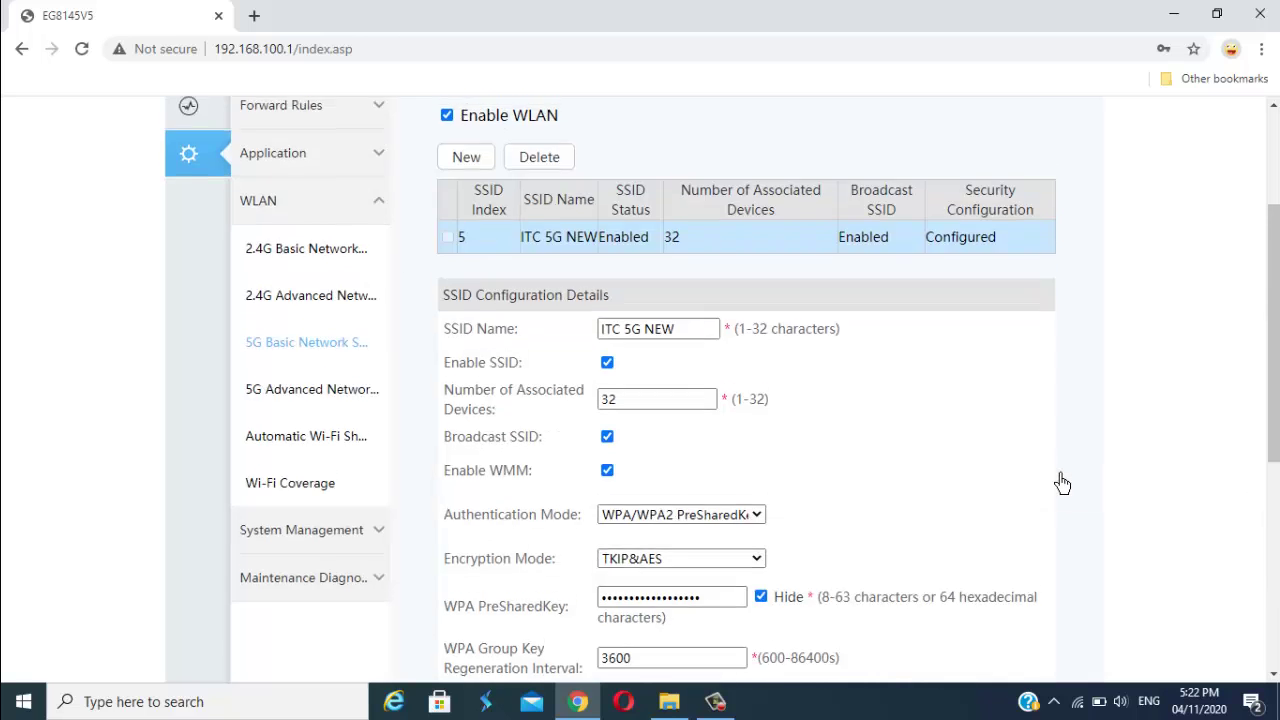
{"action": "scroll", "coordinate": [1062, 483], "scroll_direction": "up", "scroll_amount": 3}
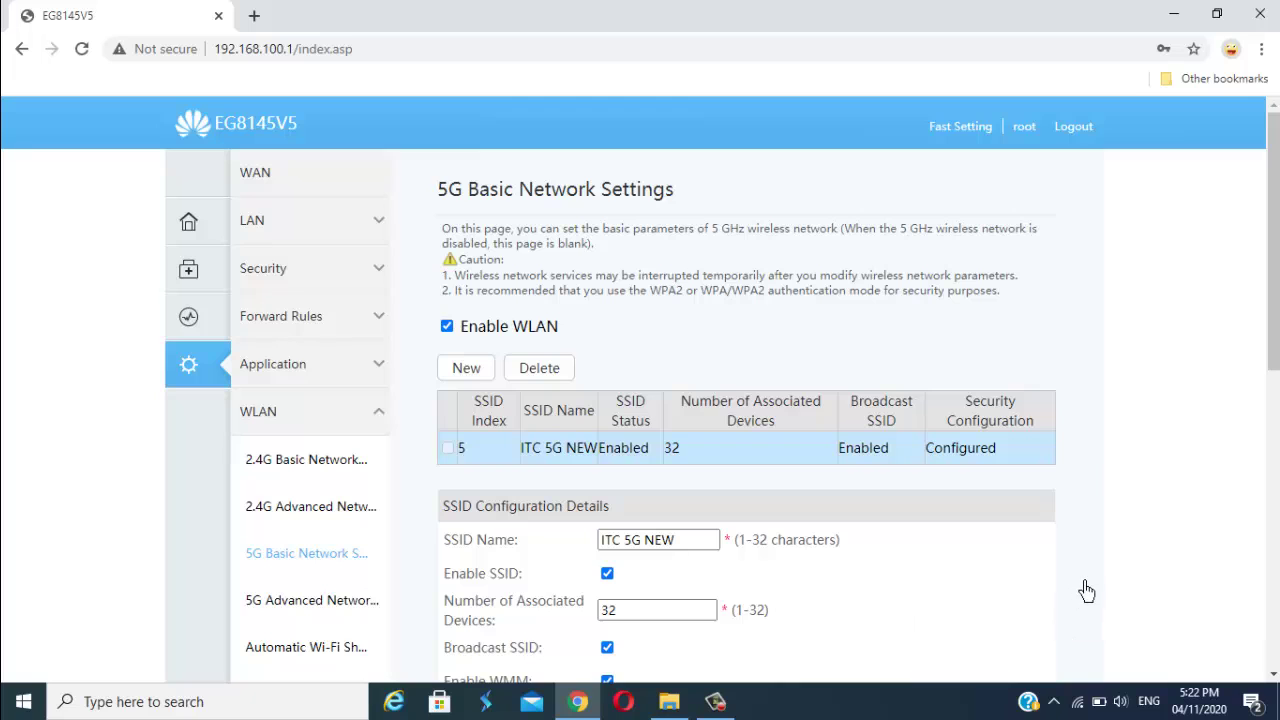
- Connect the PC to the ITC 5G NEW Wi-Fi using its new security key
{"action": "left_click", "coordinate": [1080, 703]}
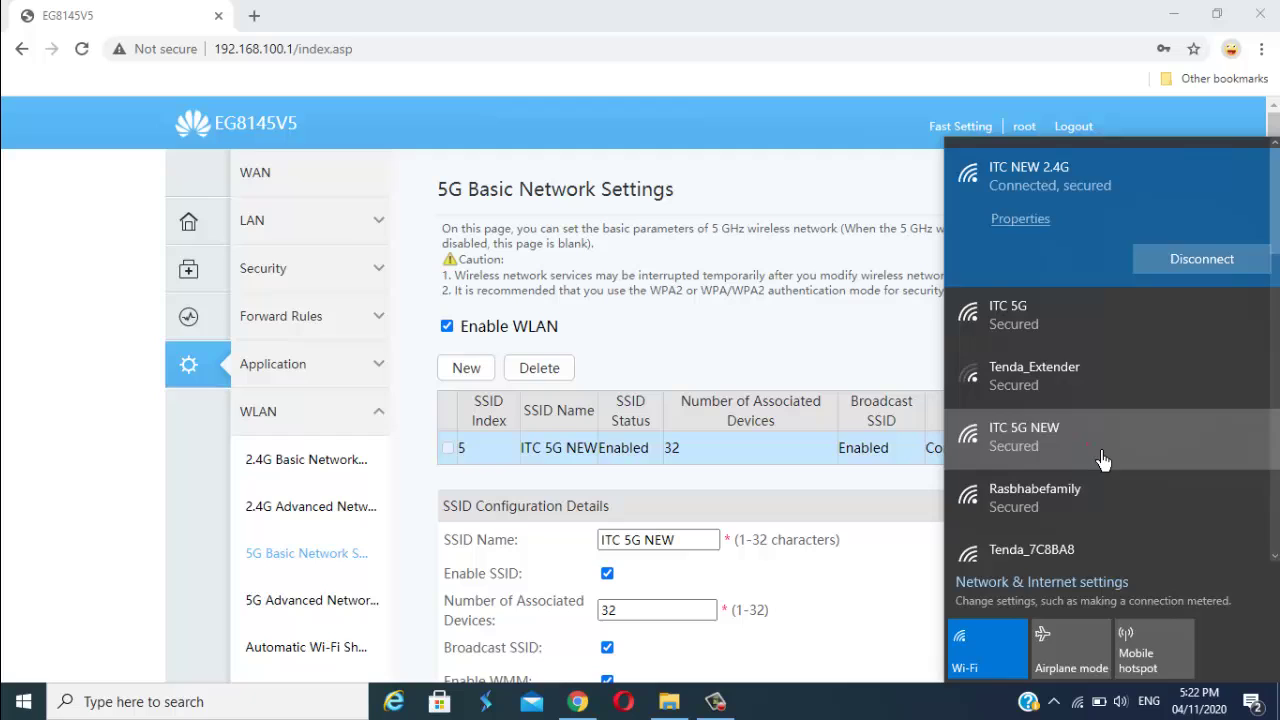
{"action": "left_click", "coordinate": [1115, 440]}
{"action": "left_click", "coordinate": [1208, 455]}
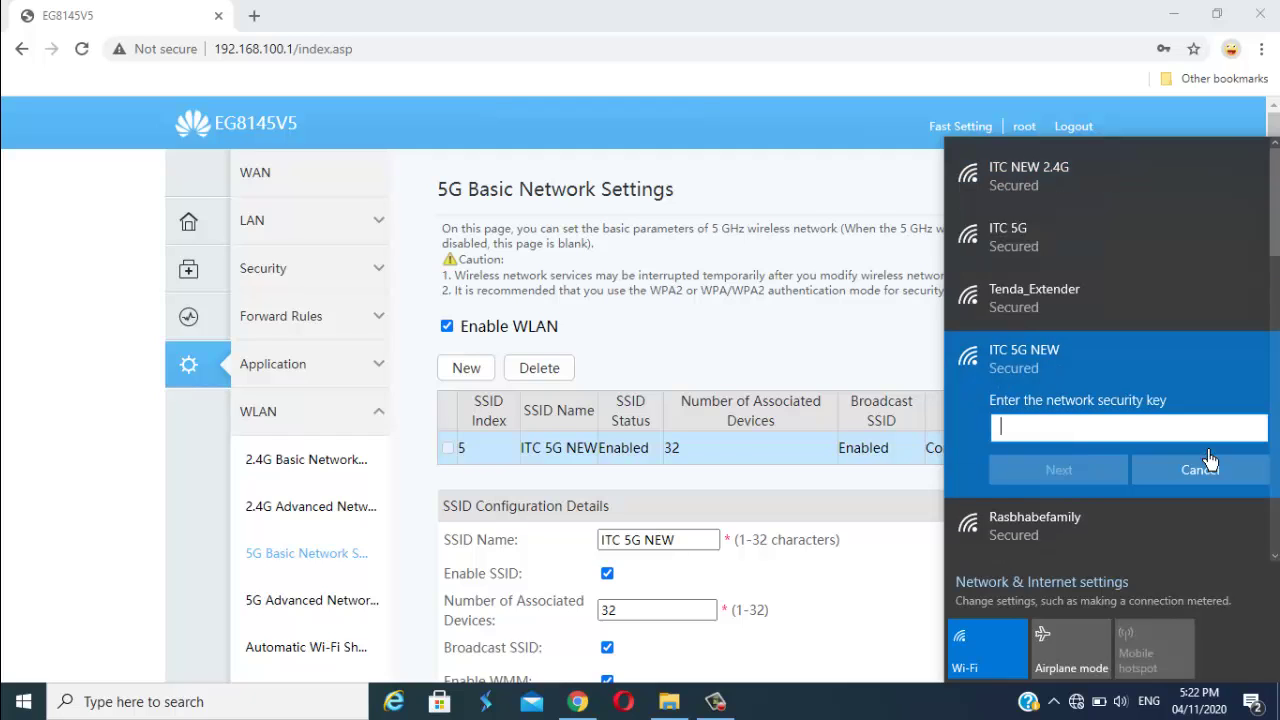
{"action": "type", "text": "1"}
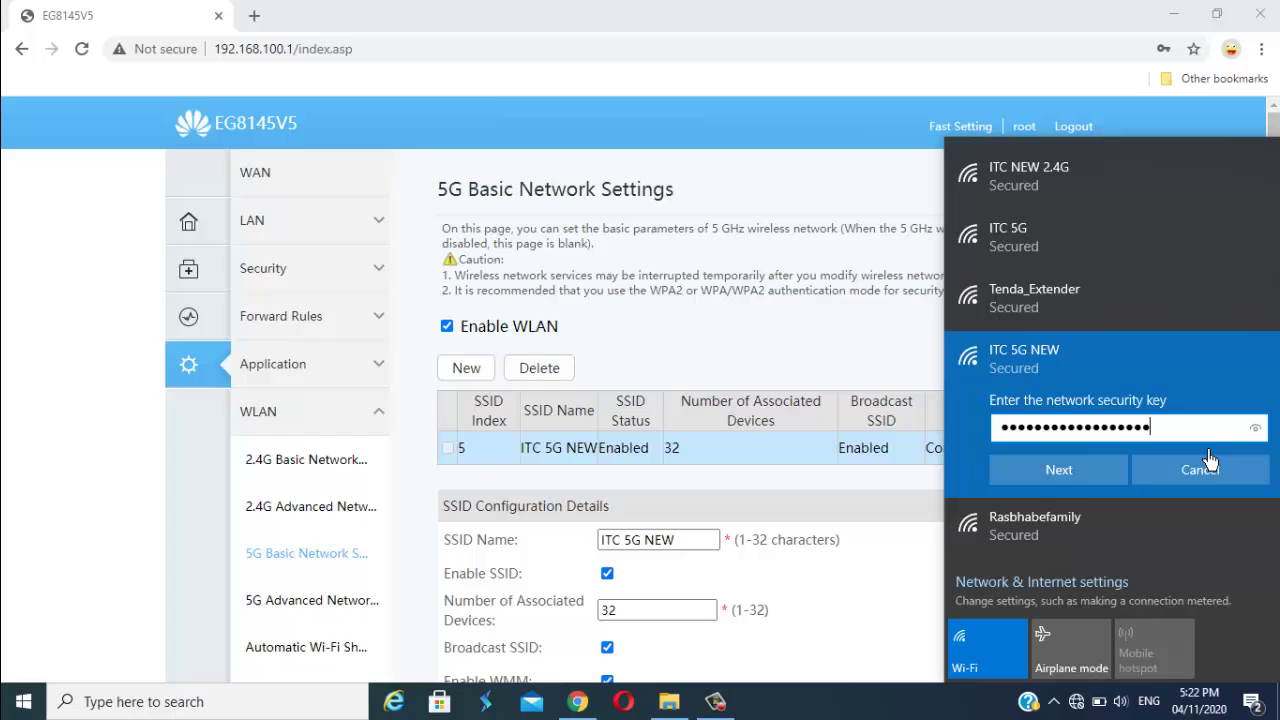
{"action": "left_click", "coordinate": [1262, 430]}
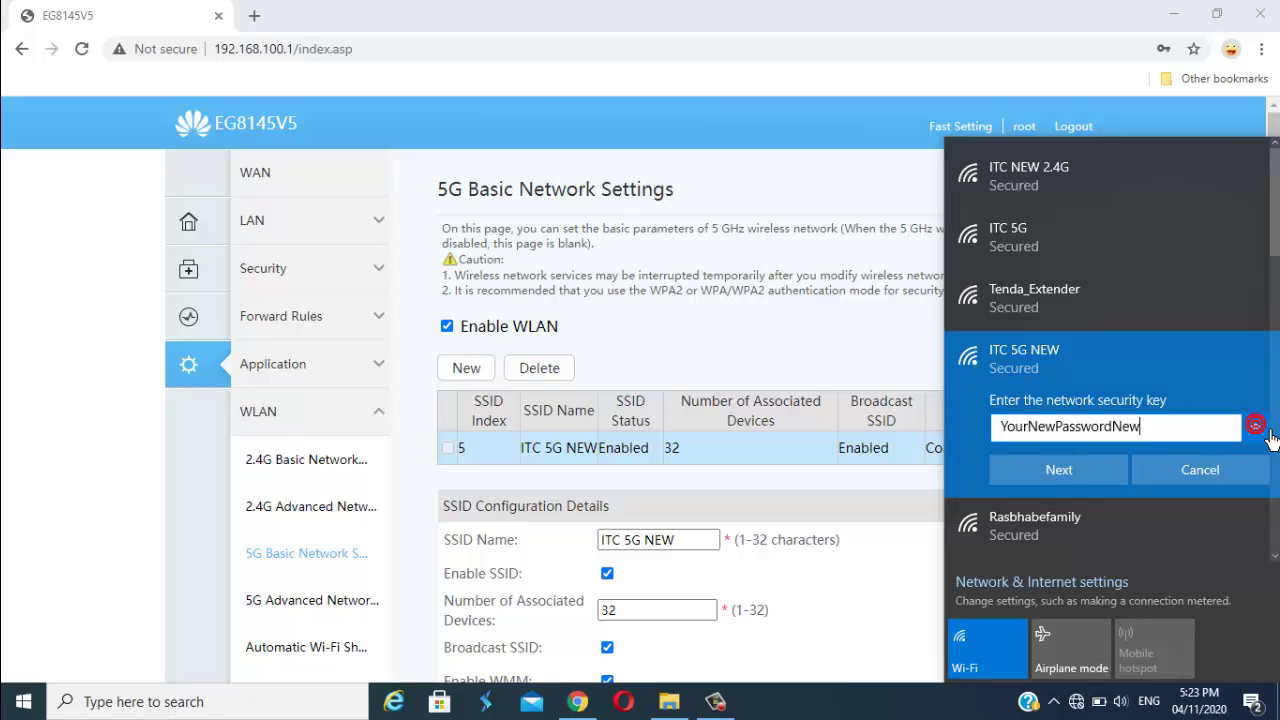
{"action": "left_click", "coordinate": [1105, 470]}
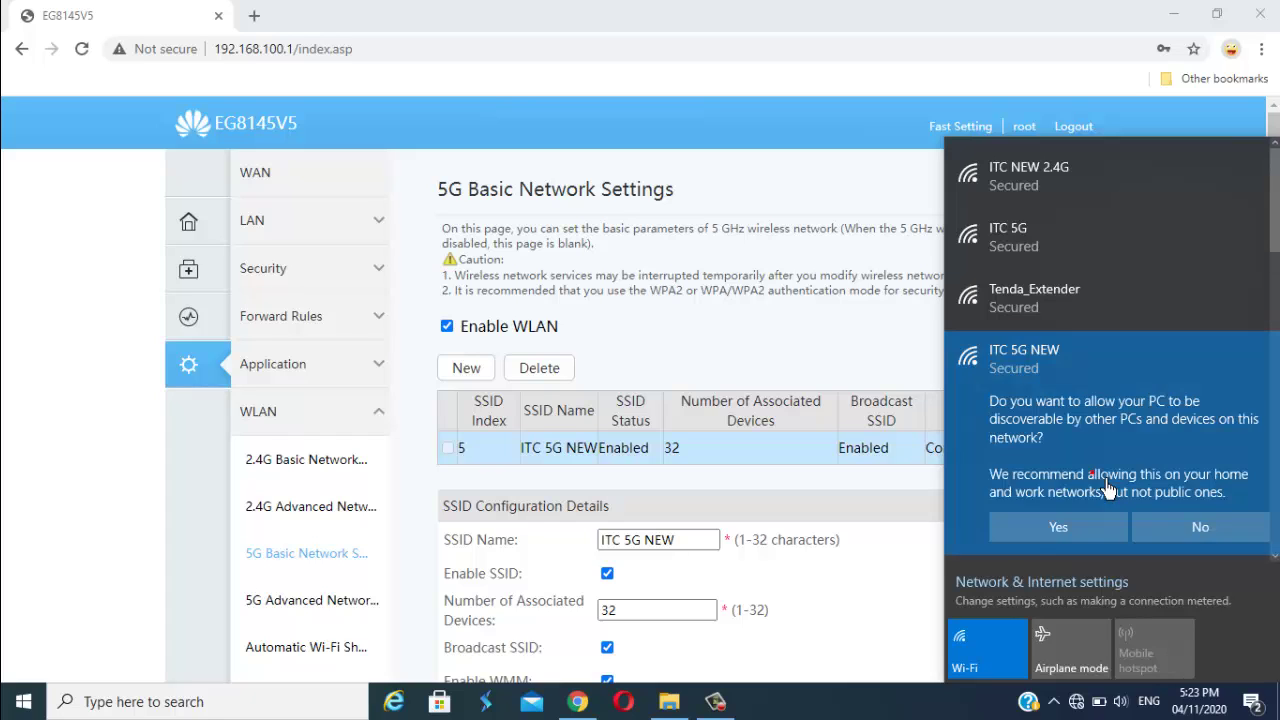
{"action": "left_click", "coordinate": [1199, 528]}
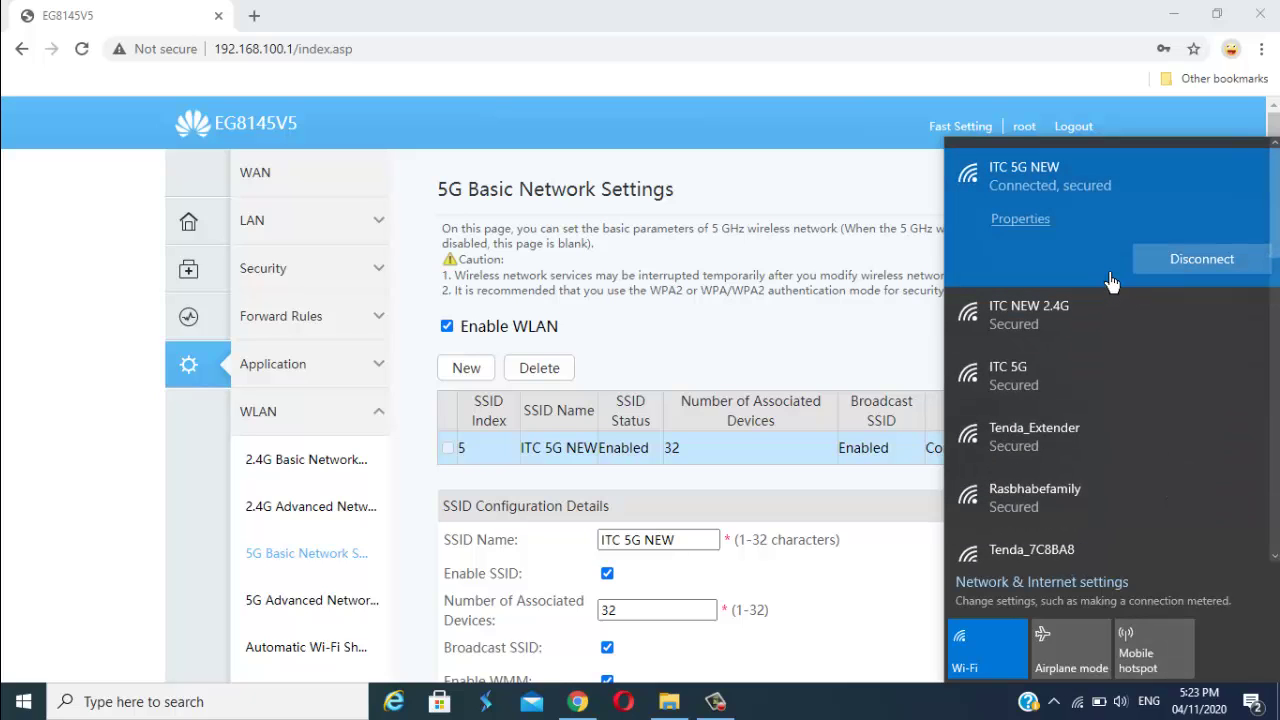
- Dismiss the Wi-Fi list and log out of the router's web interface
{"action": "left_click", "coordinate": [916, 318]}
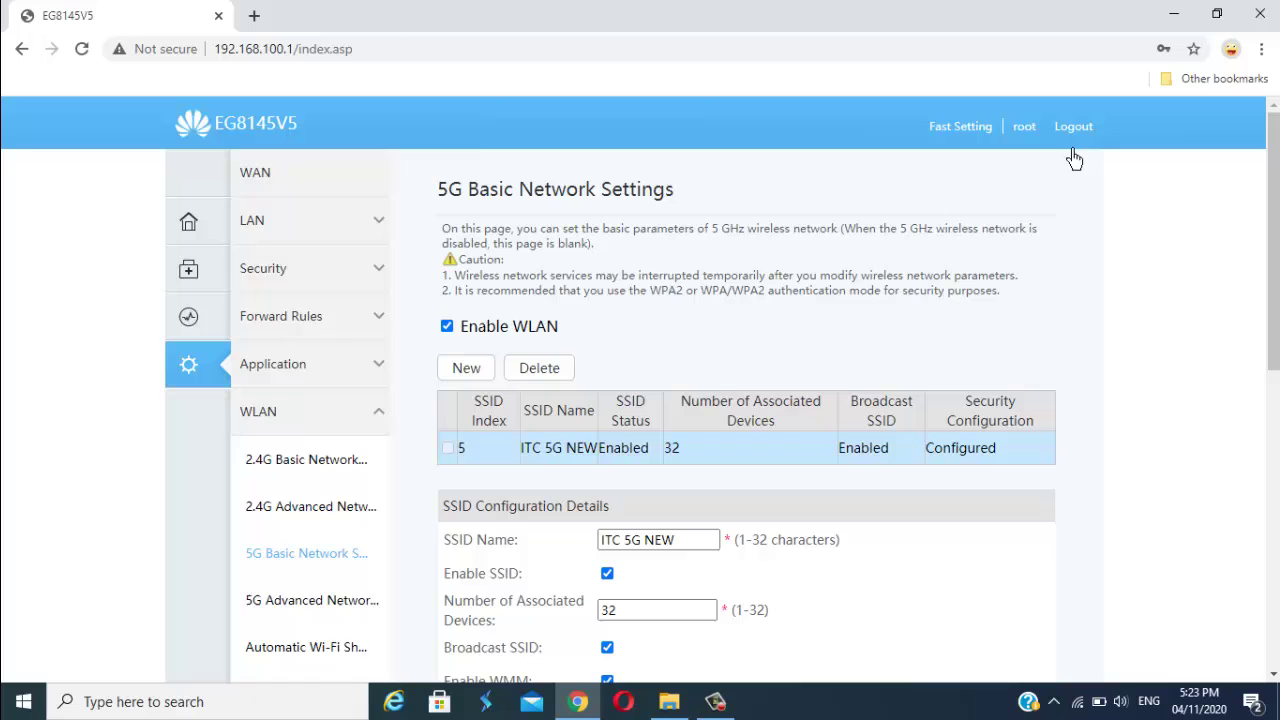